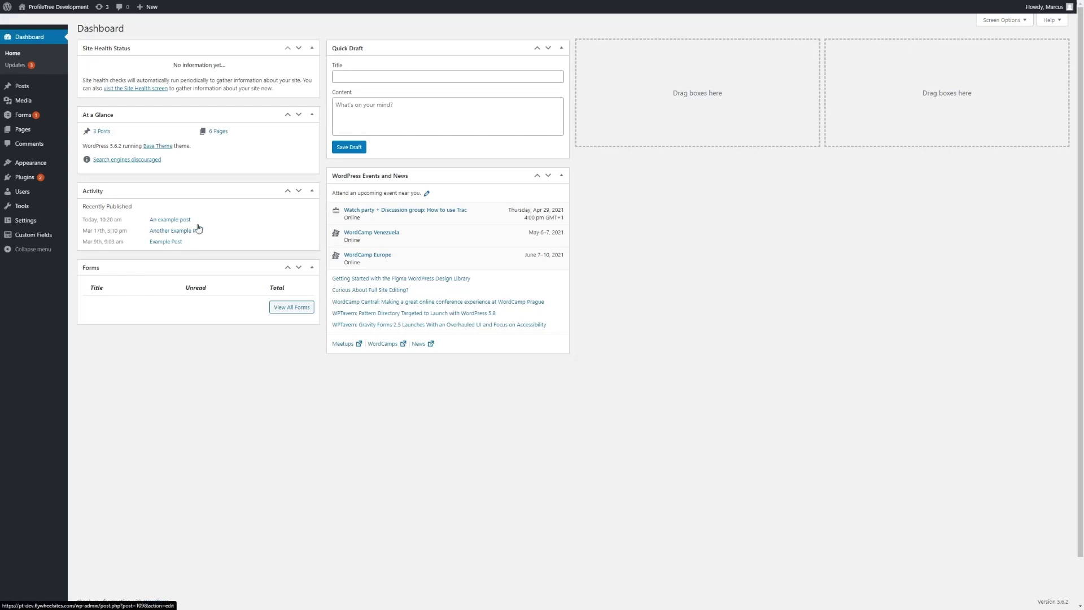
- Open the list of all posts on the site
mouse_move(47, 93)
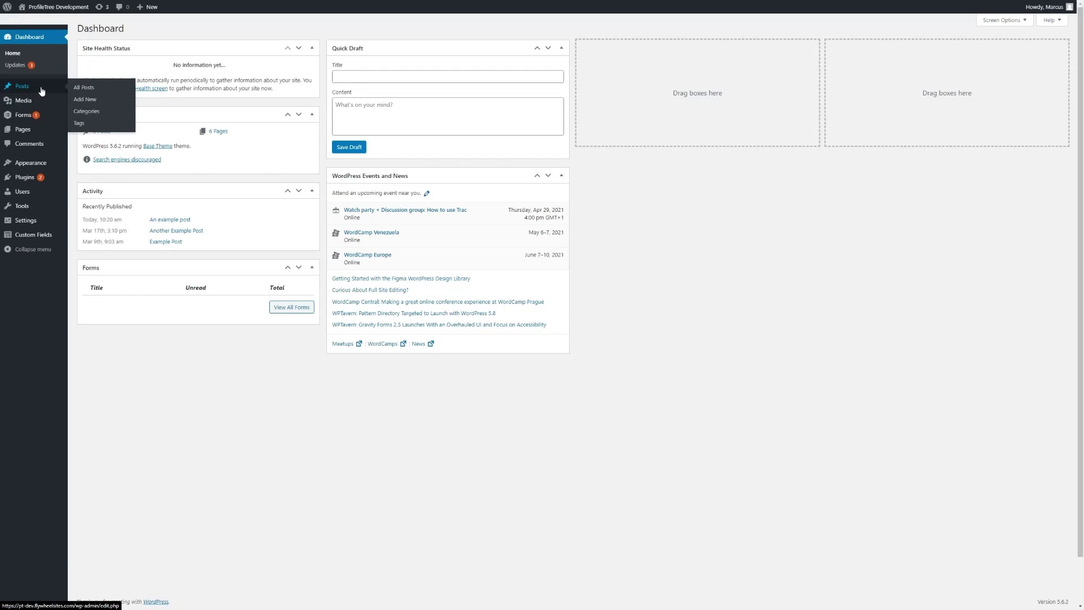
click(41, 91)
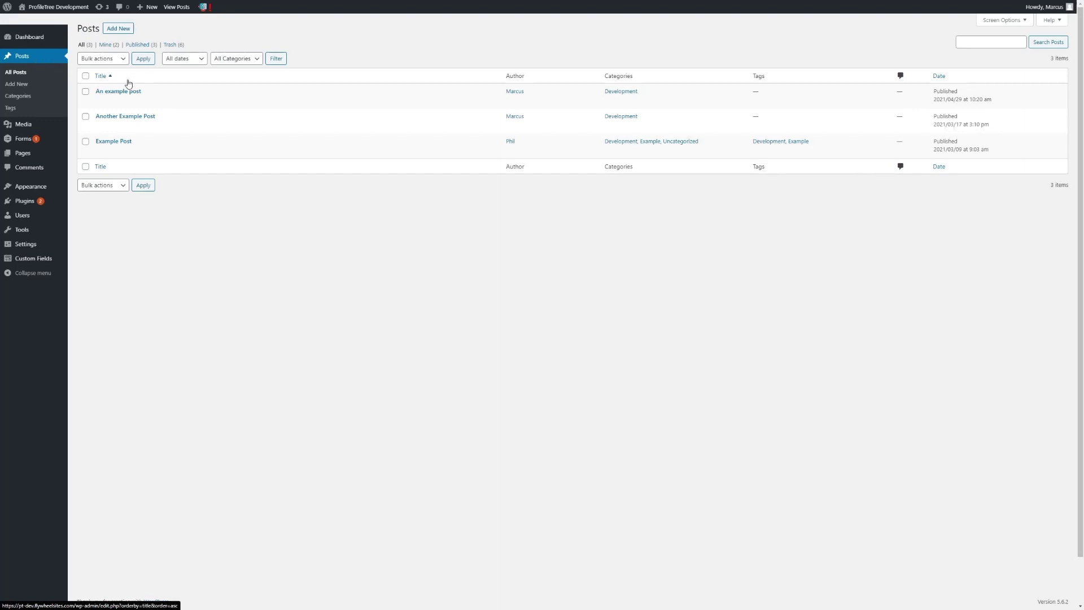
mouse_move(130, 96)
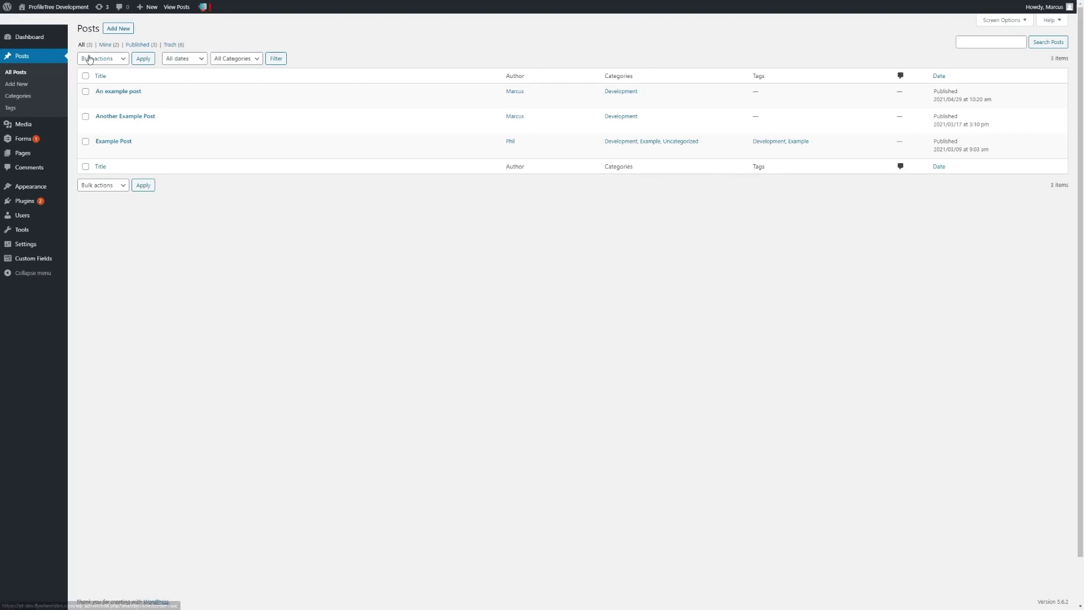
- Examine the date and category filter options and the search field of the posts list
click(201, 61)
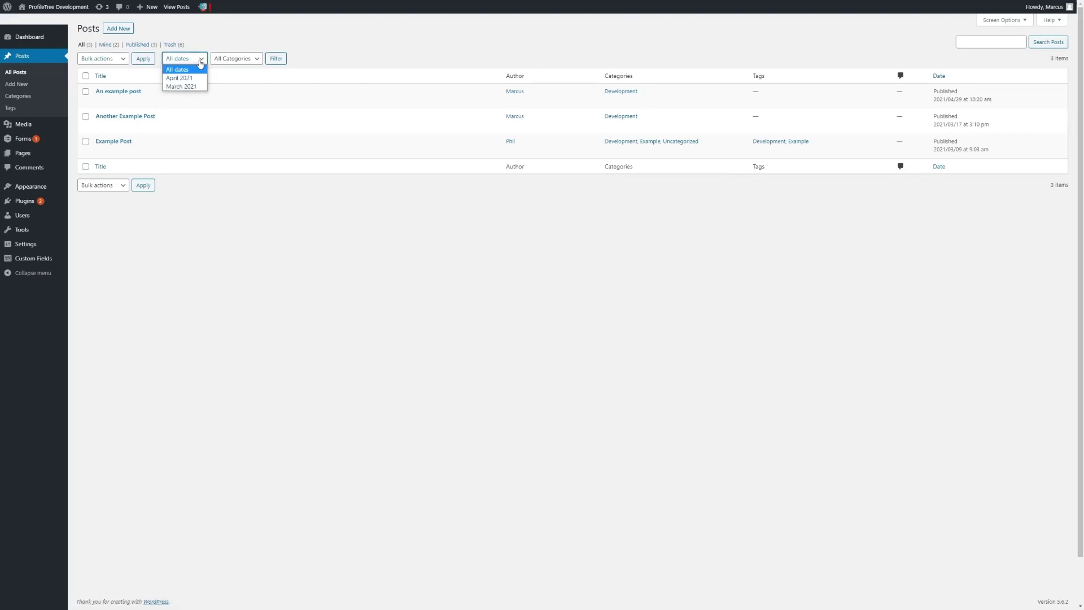
click(239, 61)
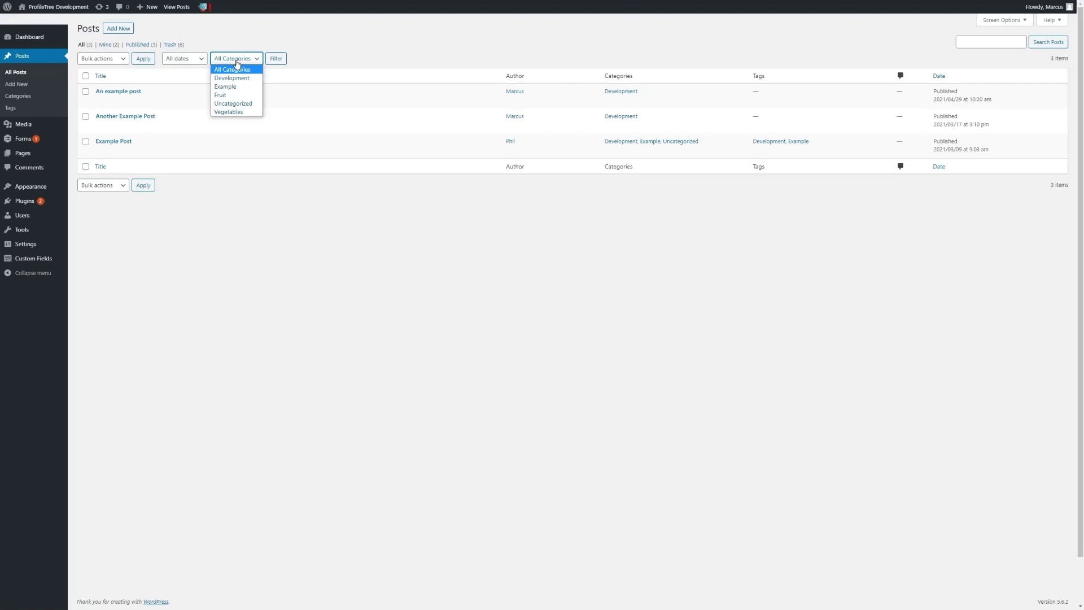
click(194, 62)
click(239, 63)
click(999, 43)
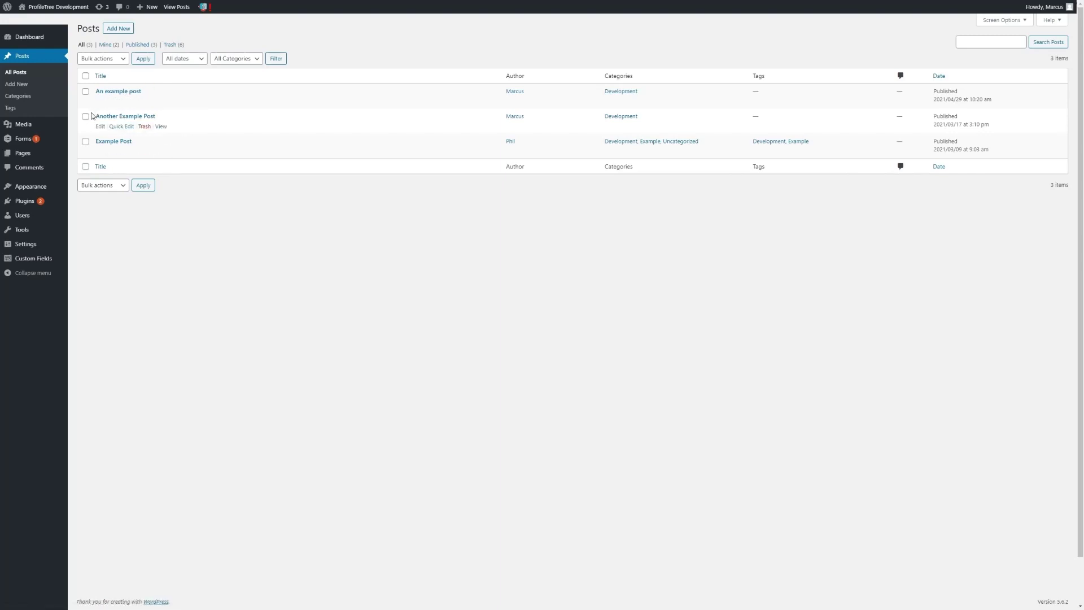
- Select "An example post" and "Another Example Post" and open them for bulk editing
click(86, 92)
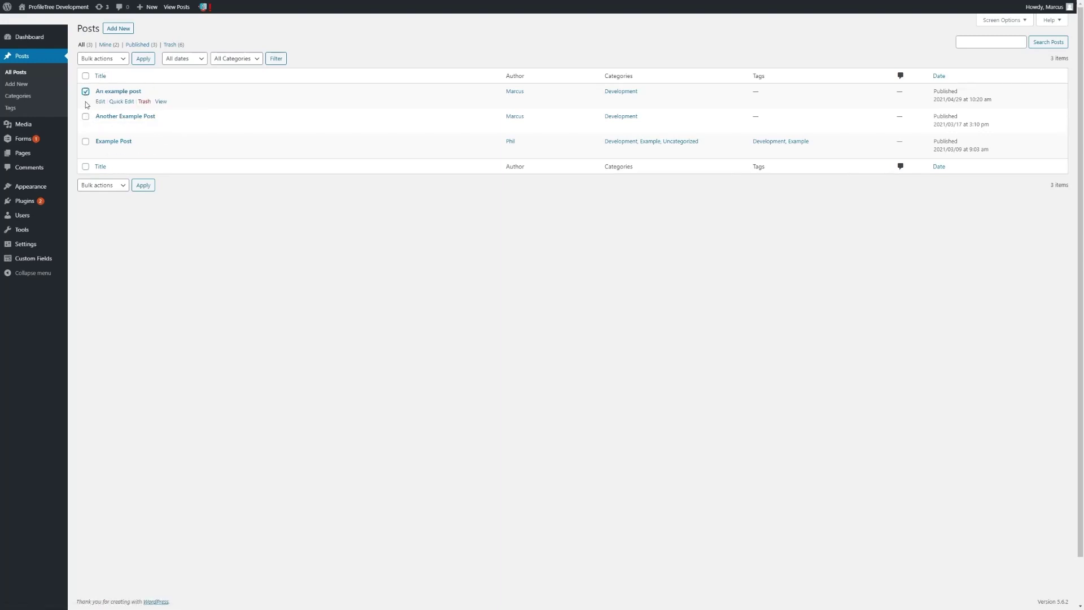
click(86, 116)
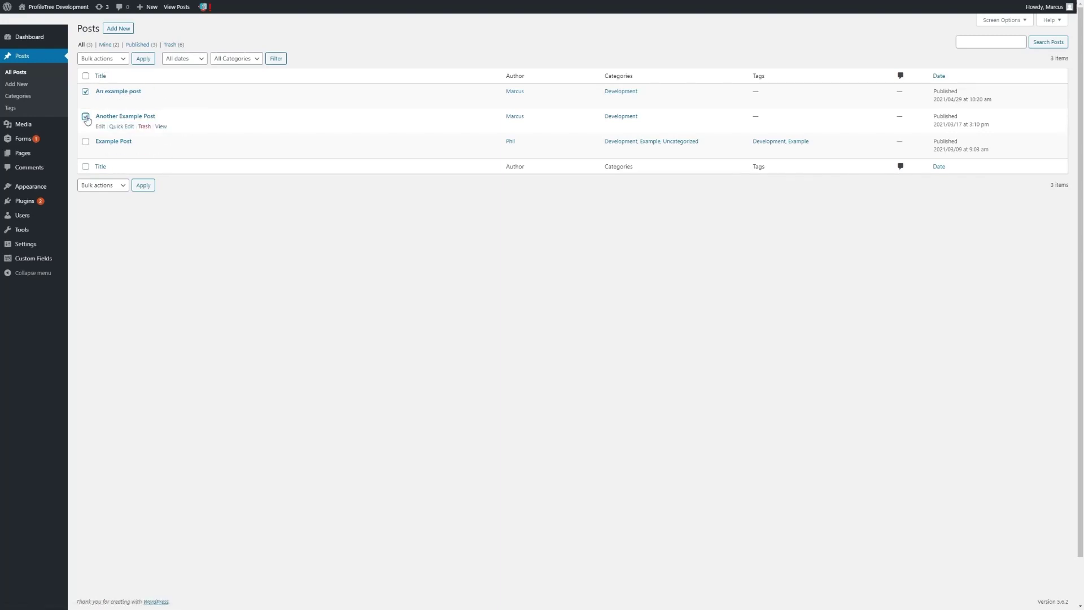
click(115, 60)
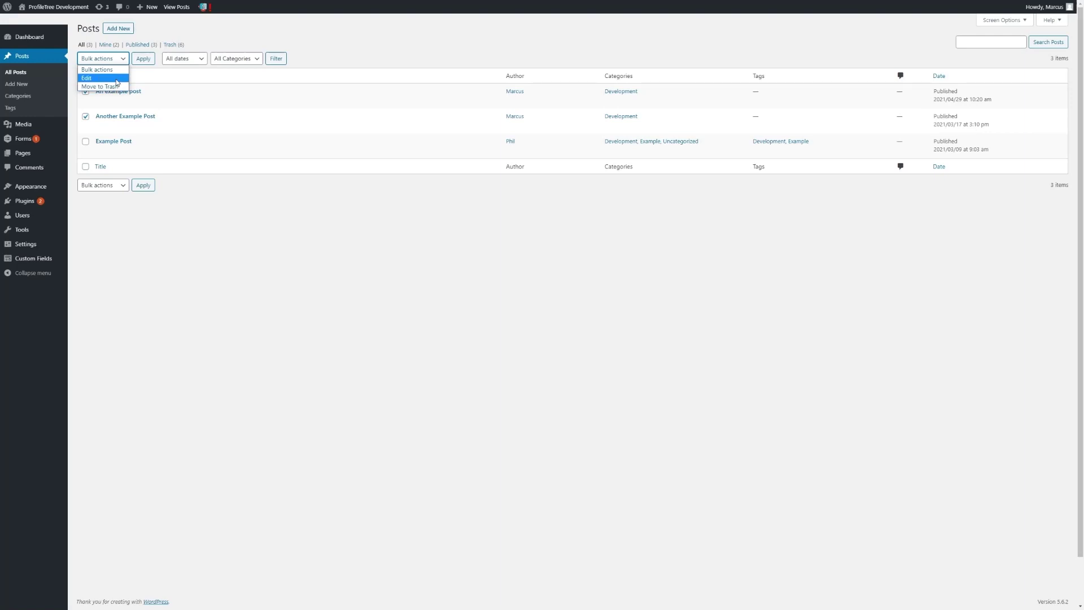
click(118, 82)
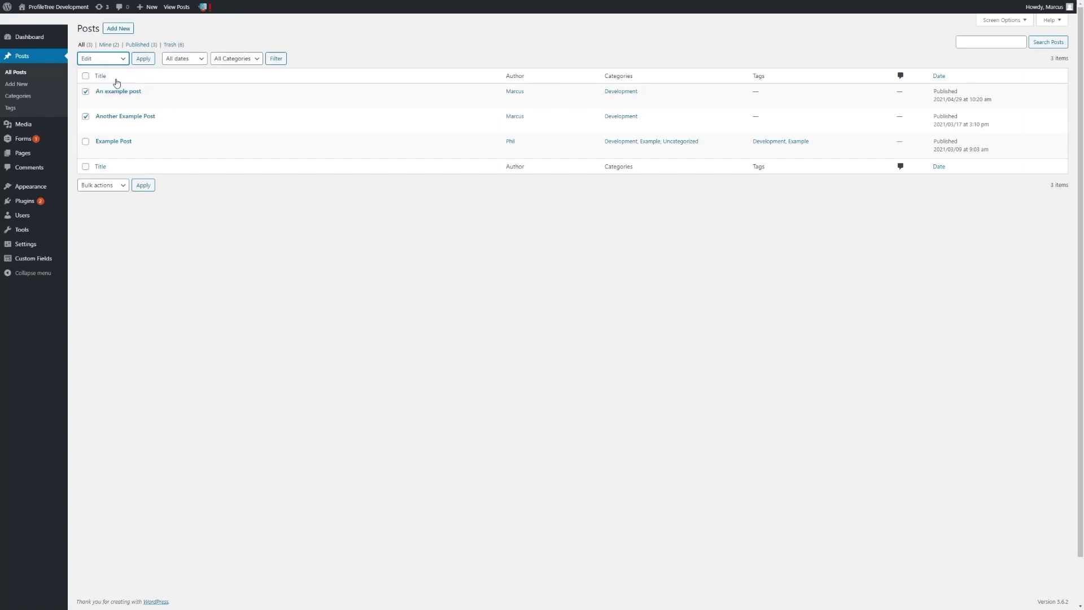
click(142, 59)
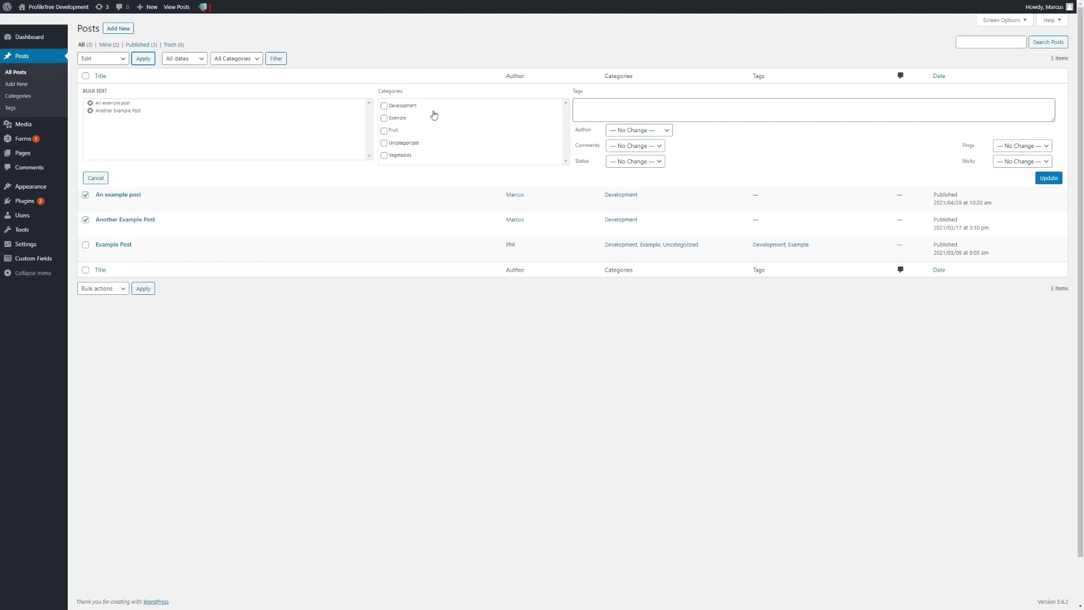
- Examine the bulk edit options for categories, comments and status without choosing any of them
scroll(419, 115, down, 2)
scroll(431, 112, up, 1)
scroll(432, 113, up, 1)
click(657, 147)
click(657, 148)
click(654, 164)
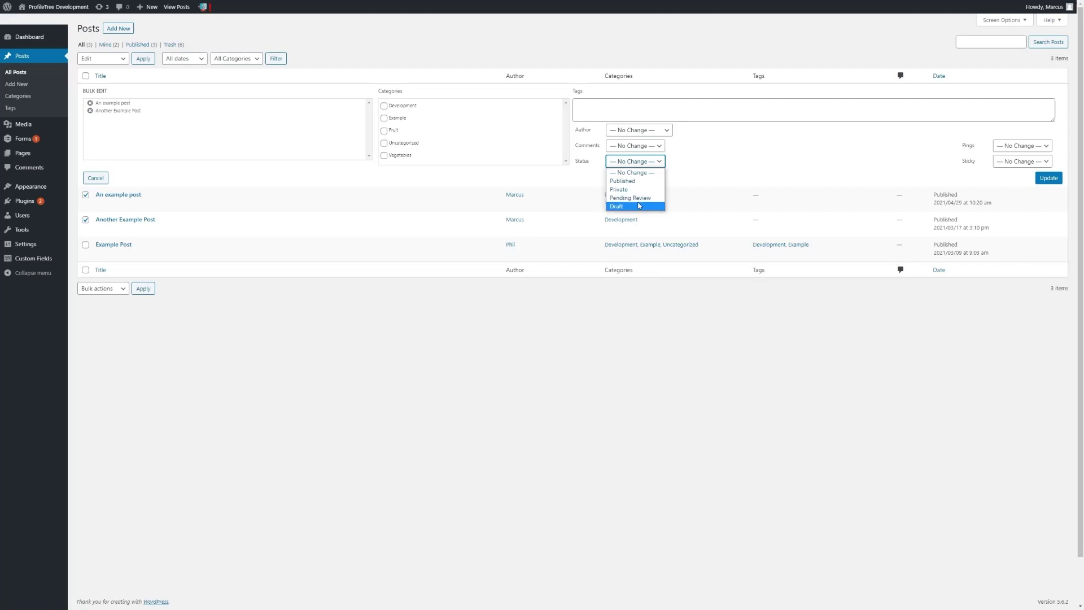
click(808, 174)
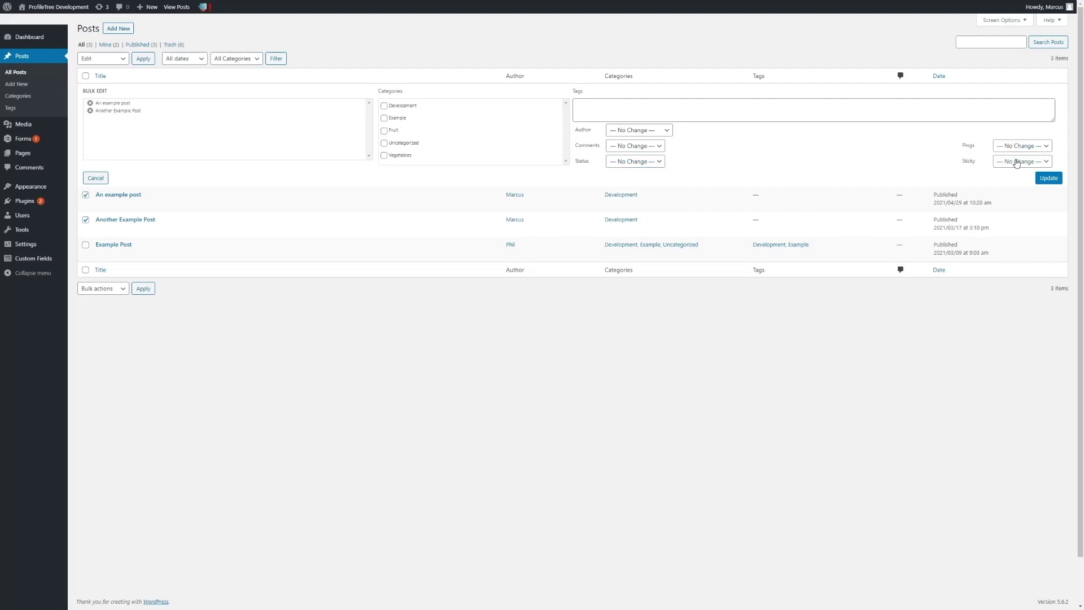
- Cancel the bulk edit and deselect both posts in the list
click(100, 178)
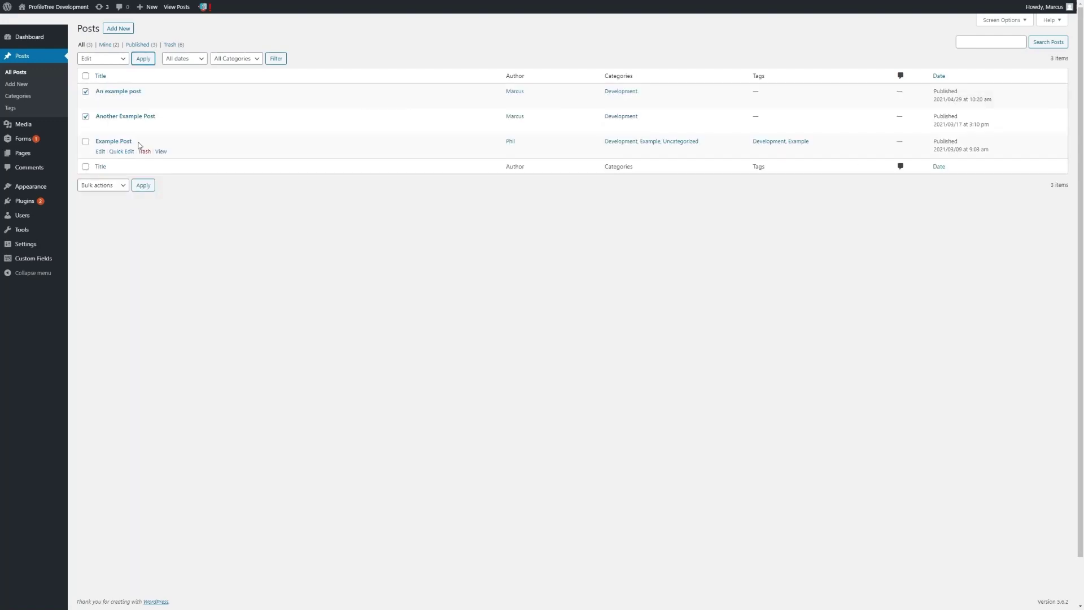
click(85, 117)
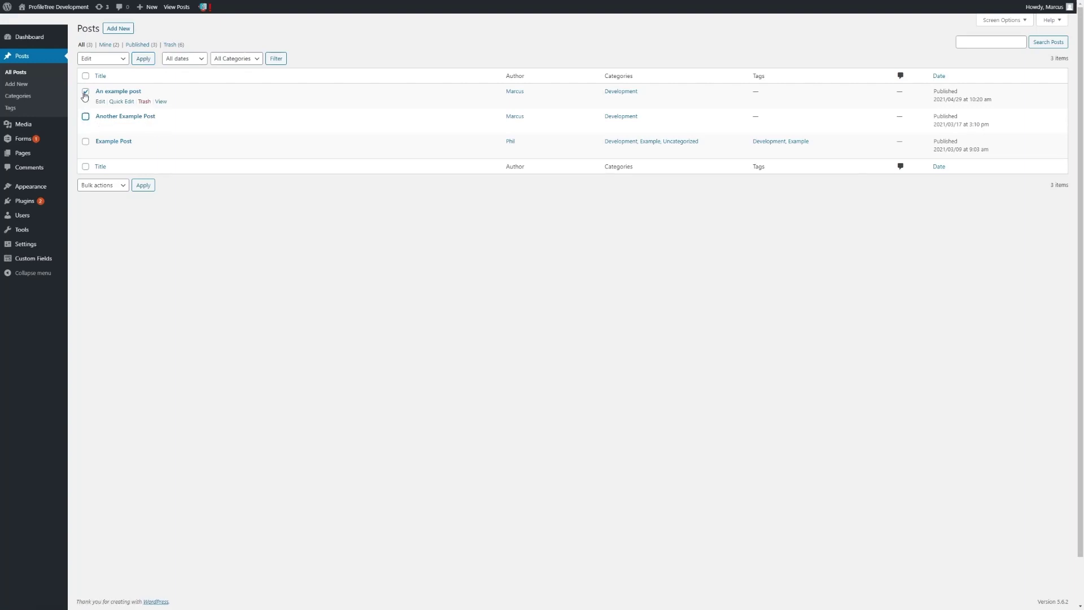
click(86, 91)
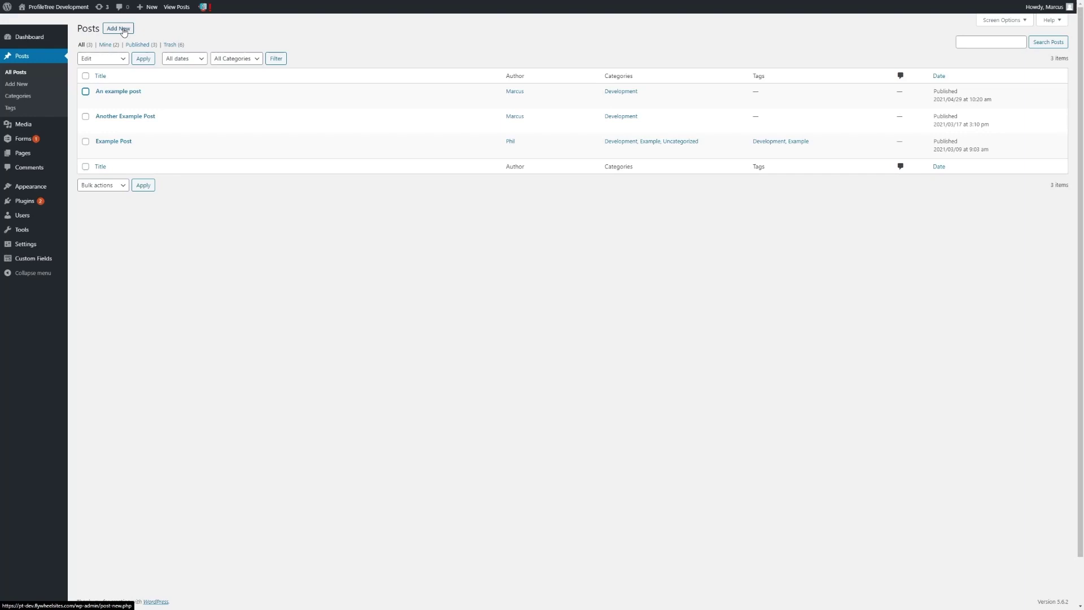
- Create a new post with the title "Here is an example post"
click(124, 31)
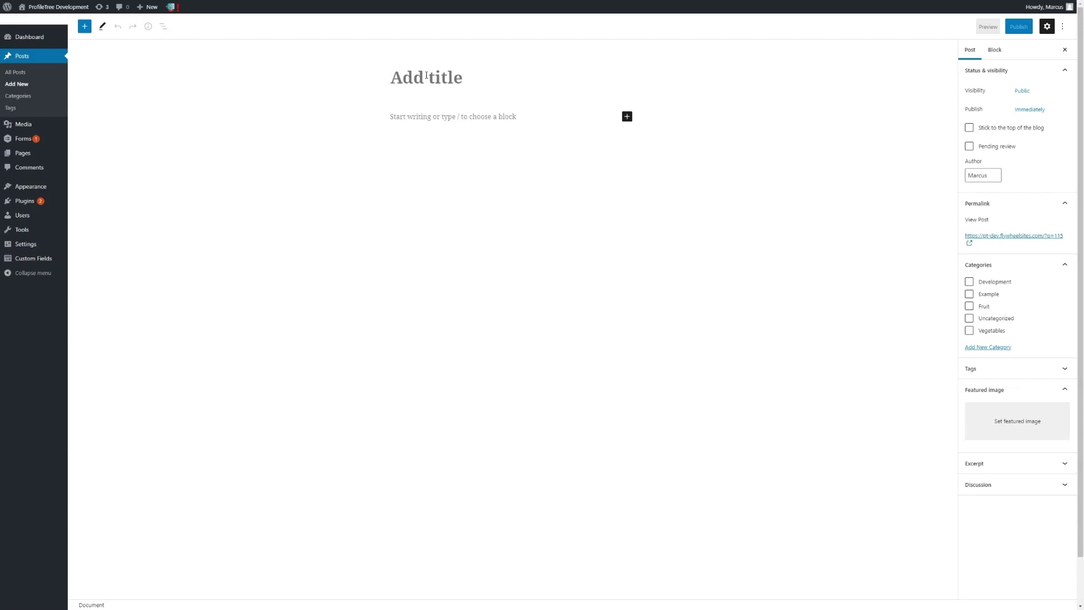
text(H)
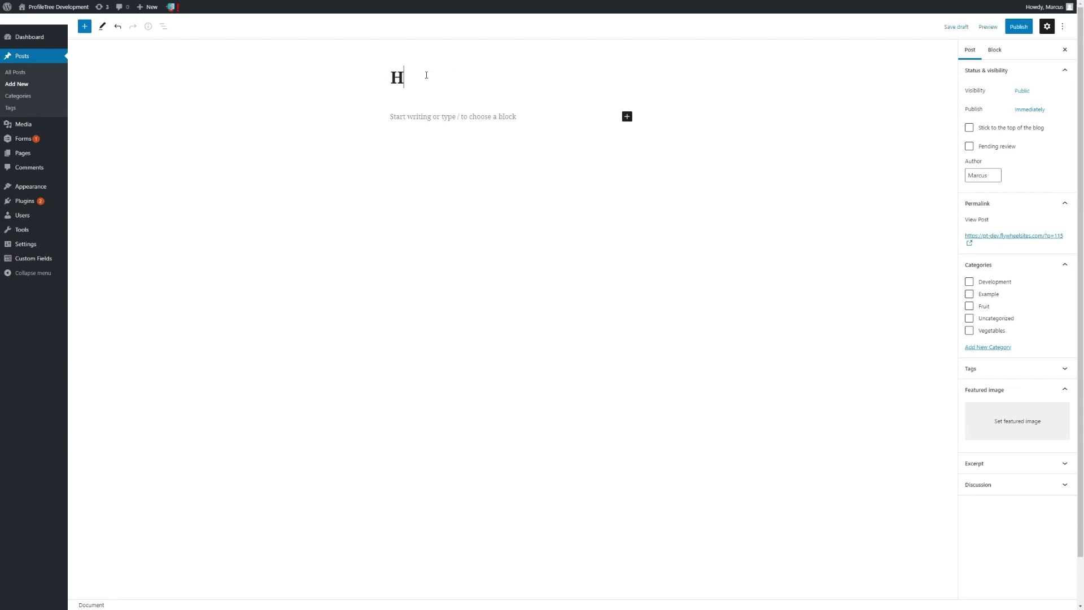
text(ere is an exc)
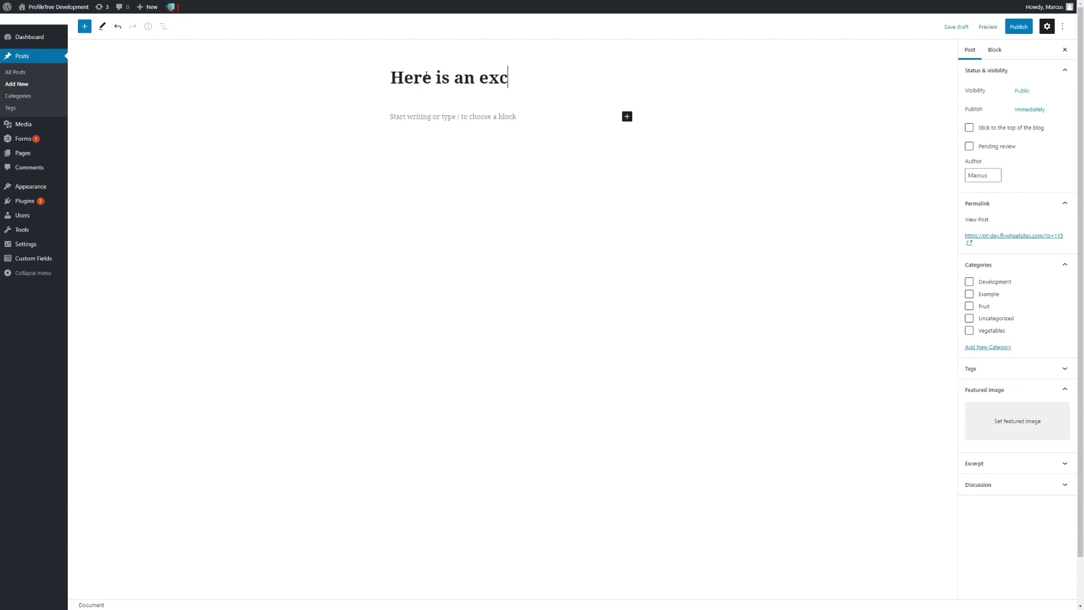
key(BackSpace)
text(ample post)
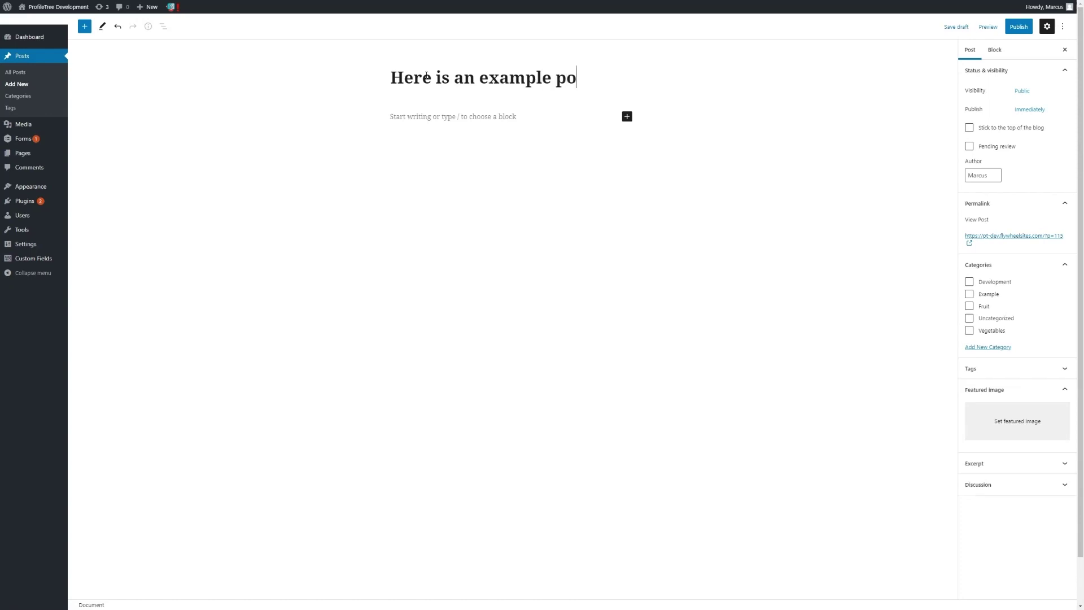
- Write the paragraph "This is example content" as the post's body text
click(491, 116)
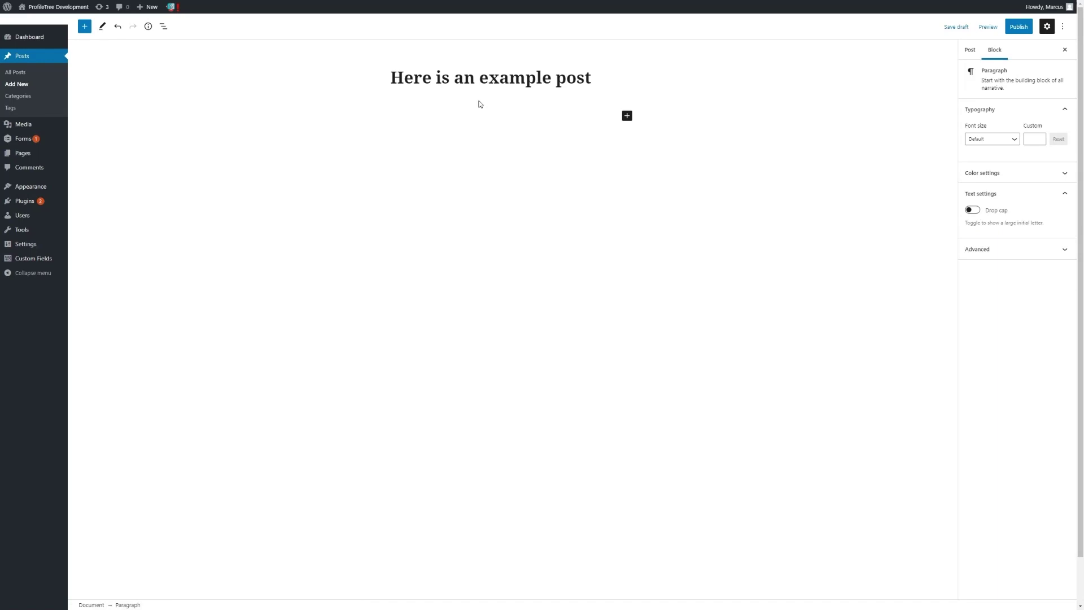
text(This)
text( conte)
key(BackSpace)
key(BackSpace)
key(BackSpace)
key(BackSpace)
text(is example content)
click(717, 133)
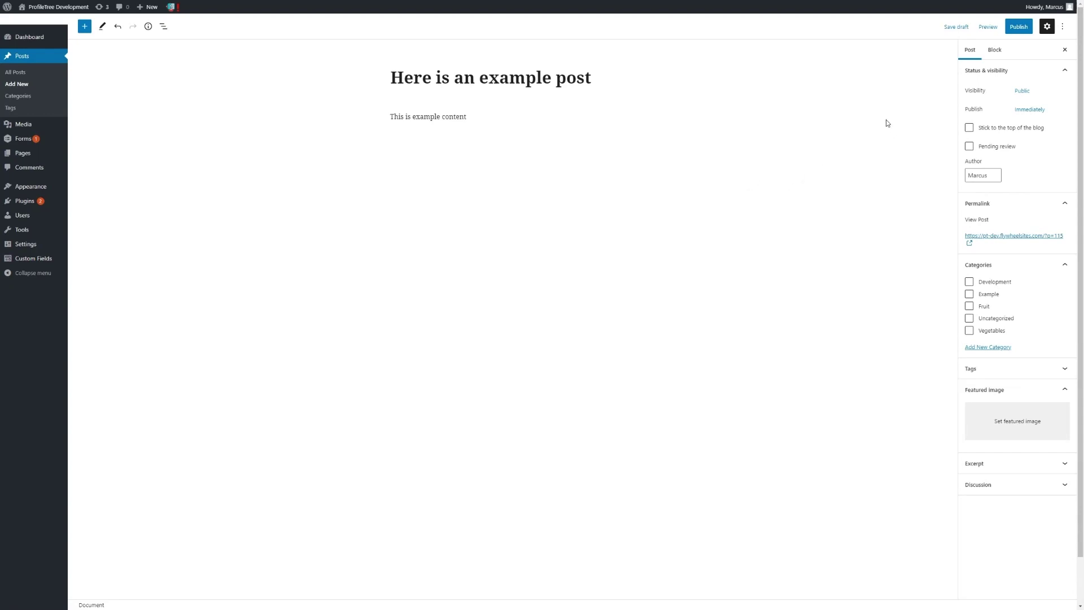
- Try the Password Protected visibility for the post, and return it to Public without entering a password
click(1021, 91)
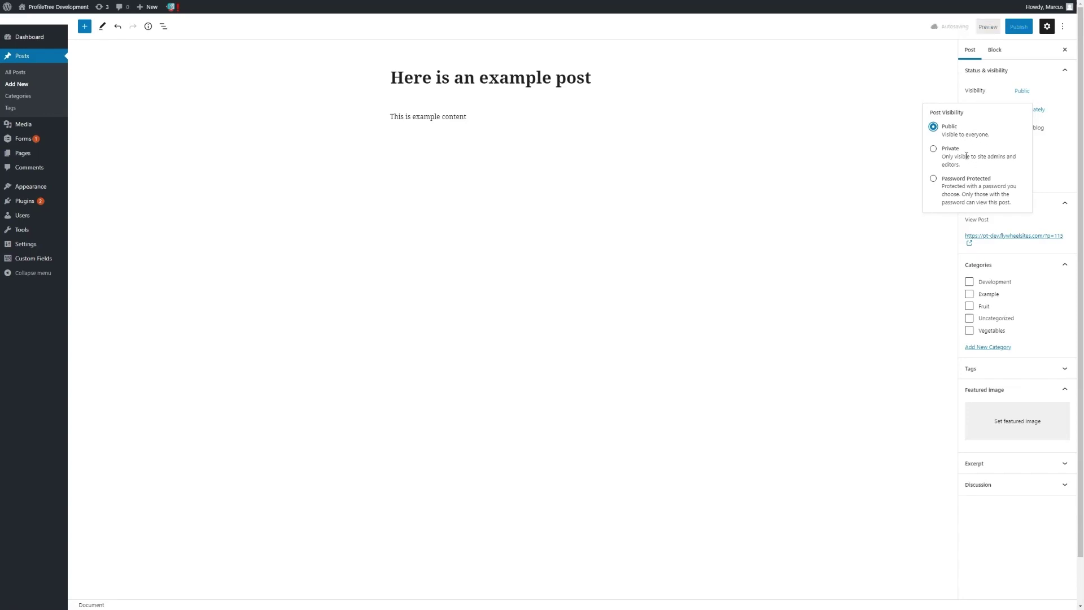
click(967, 177)
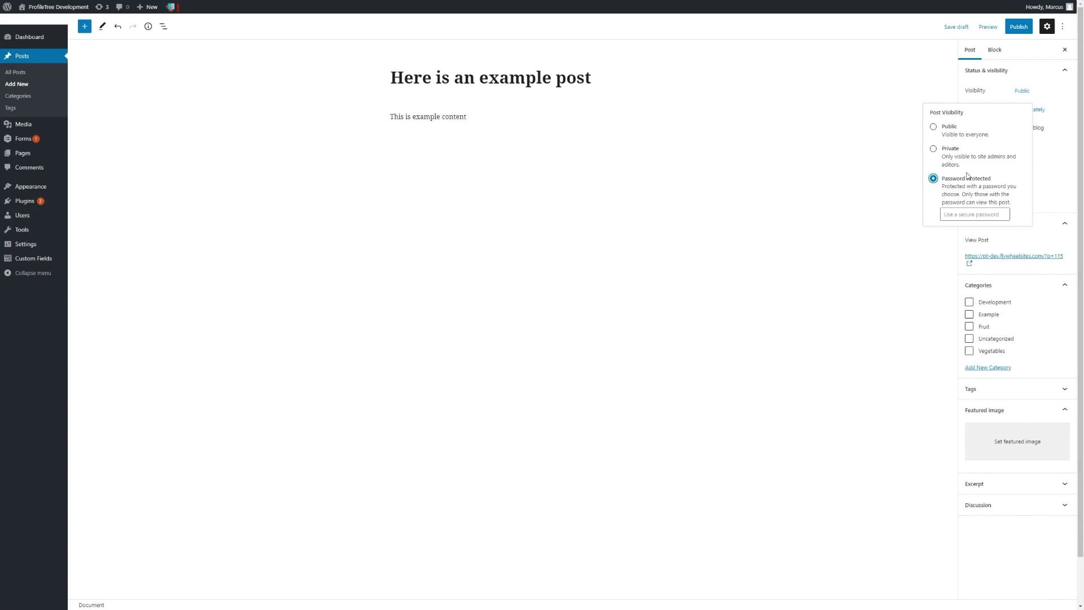
click(972, 214)
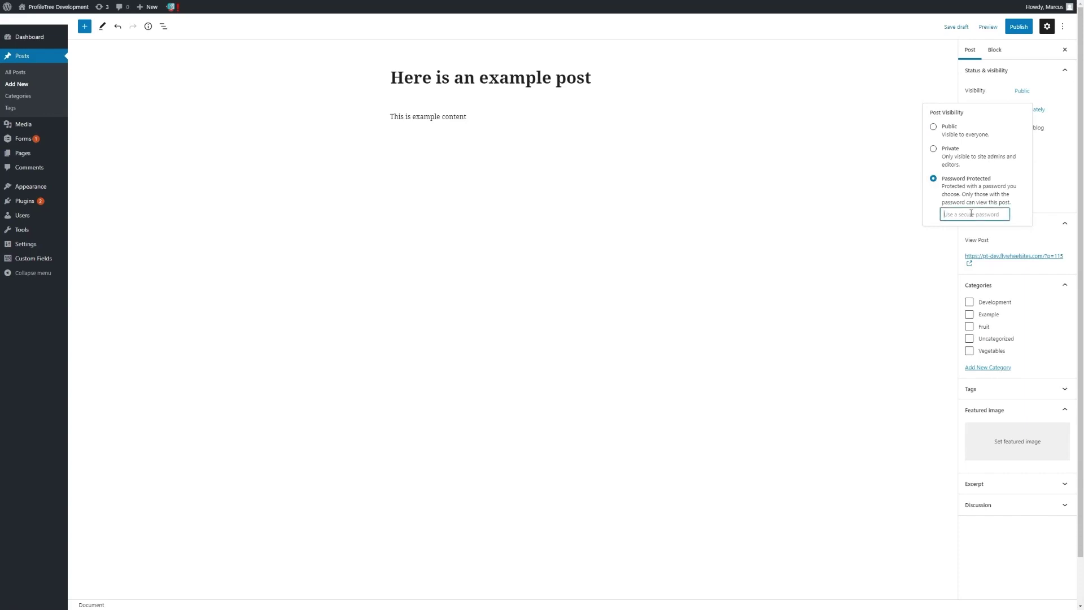
click(950, 128)
click(1061, 102)
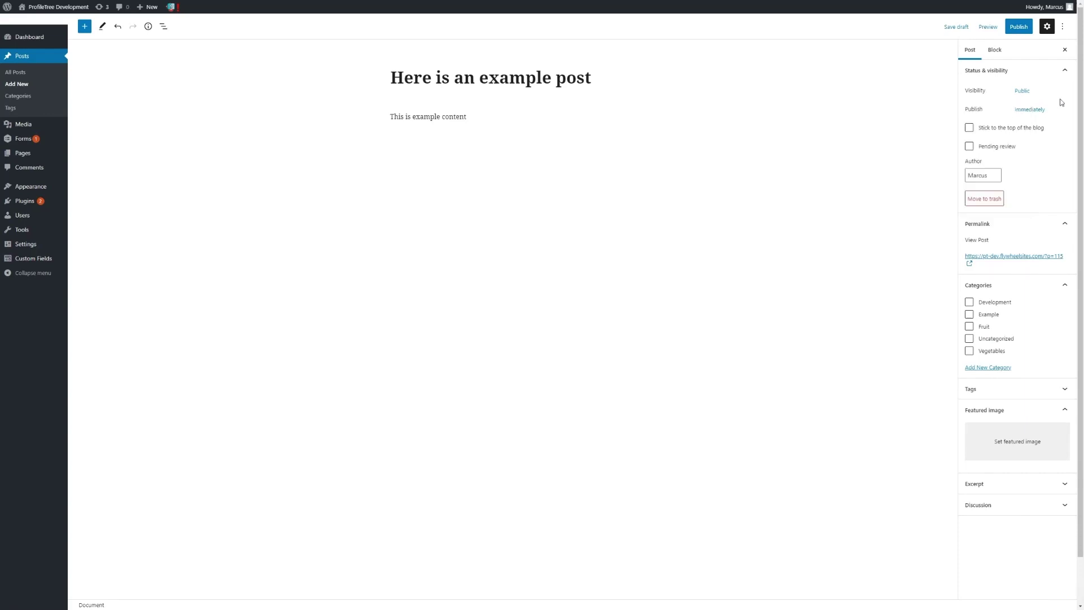
- View the publish date and time calendar and the remaining post settings without rescheduling the post
click(1026, 115)
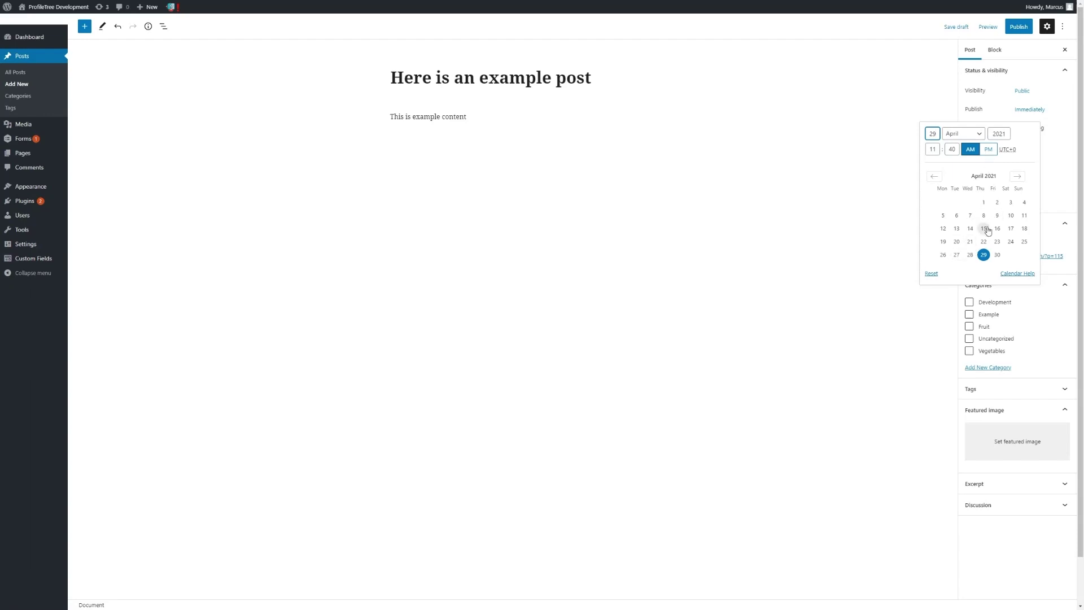
click(1056, 153)
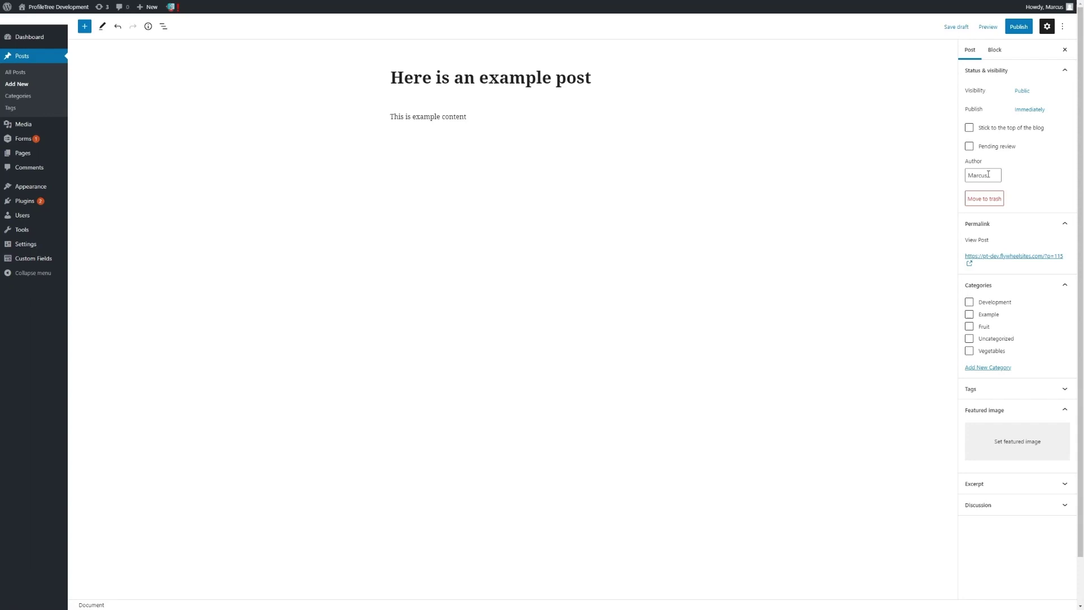
scroll(996, 236, down, 1)
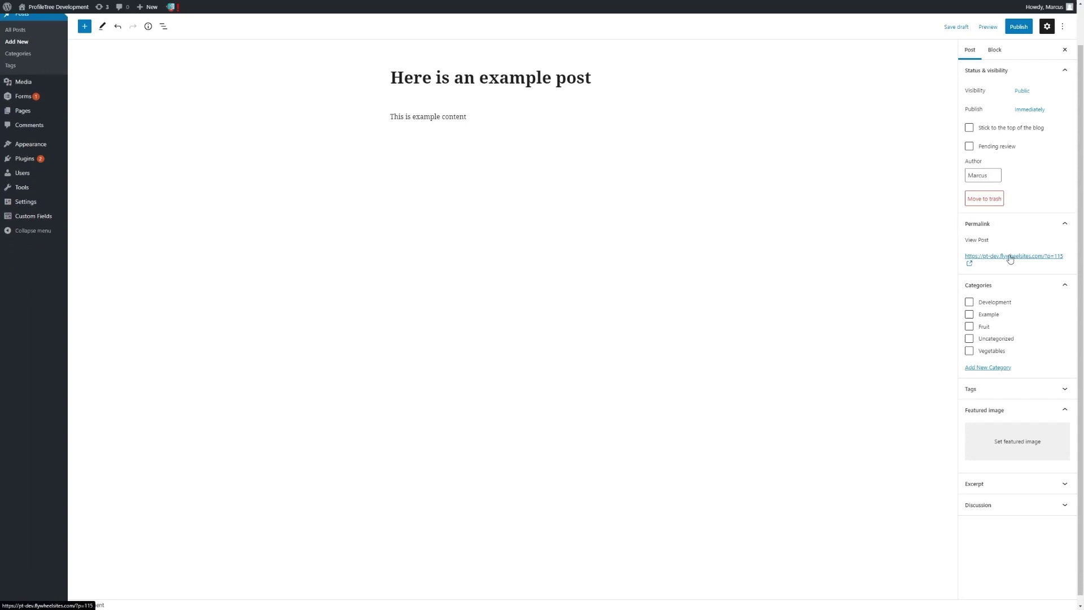
- Try the Development category on the post and clear it, and view the new category form with its parent category choices
click(969, 303)
click(969, 303)
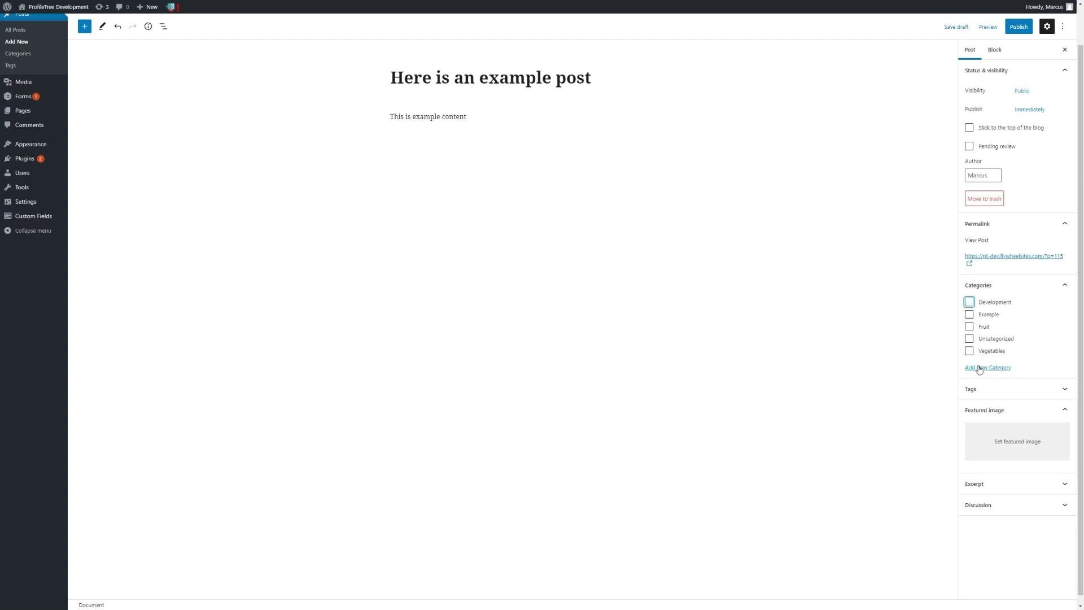
click(980, 367)
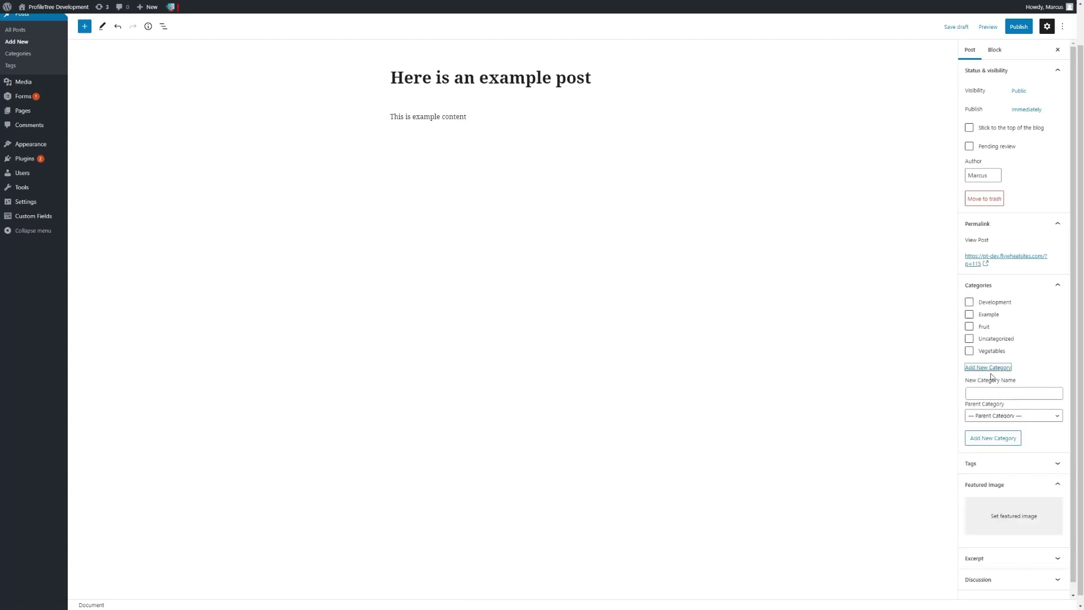
click(1000, 391)
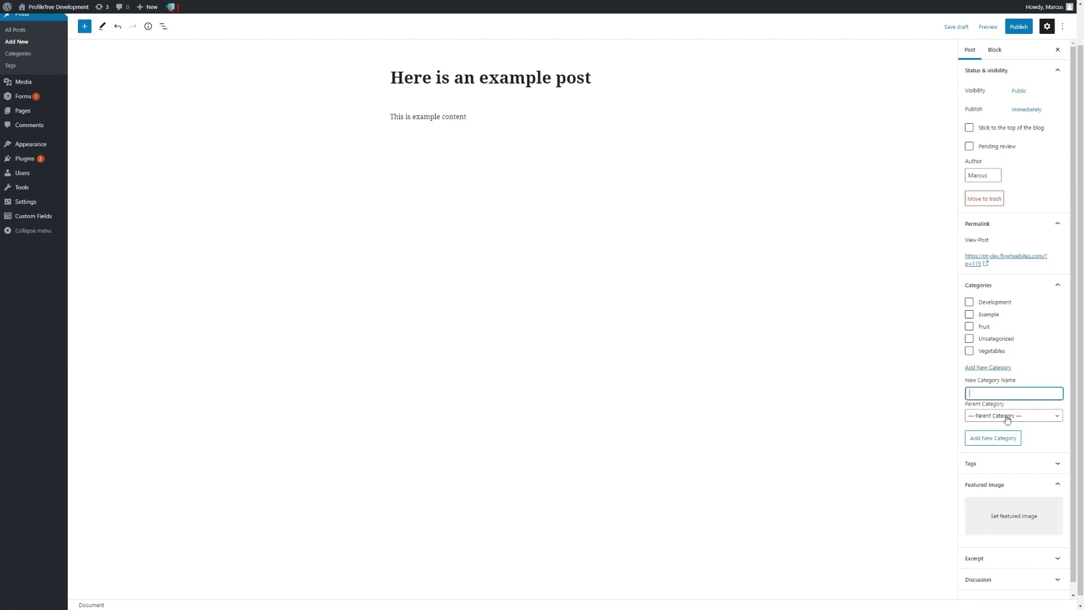
click(1008, 418)
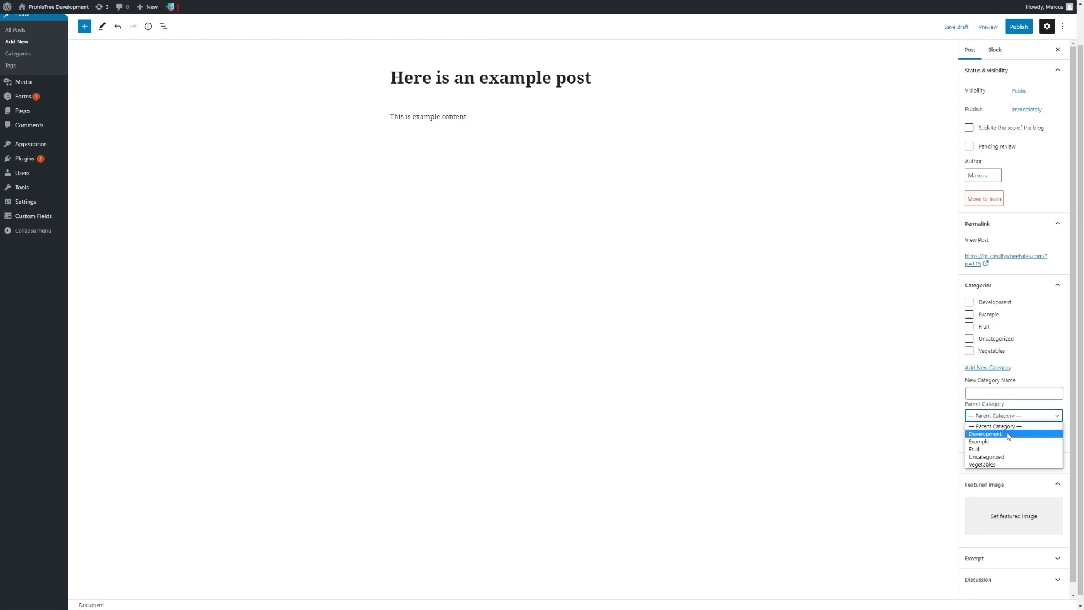
click(1041, 370)
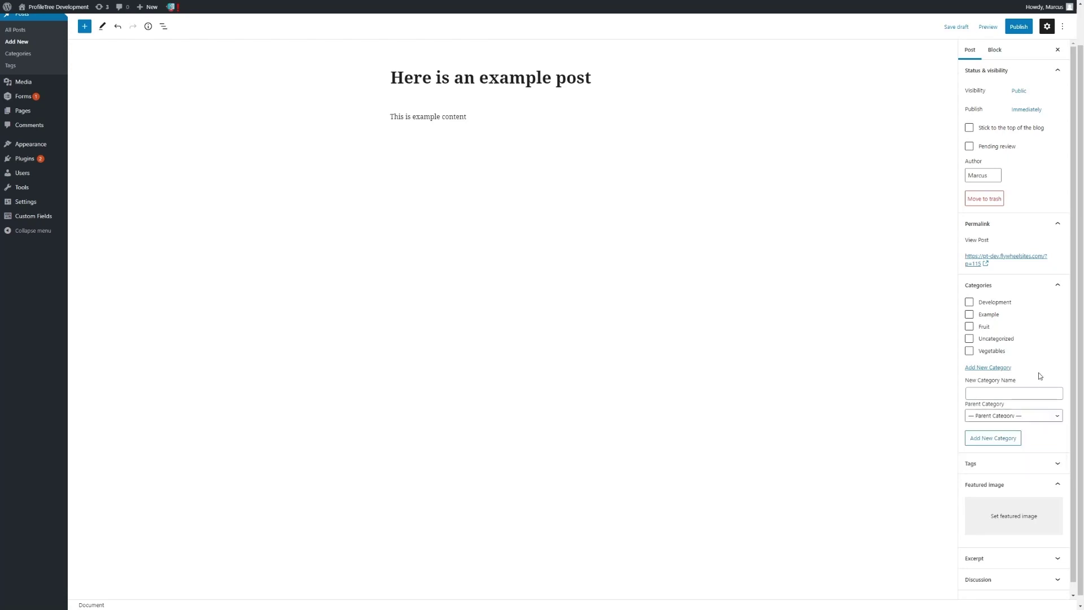
- View the post's tag settings and the new tag field without adding a tag
click(1029, 456)
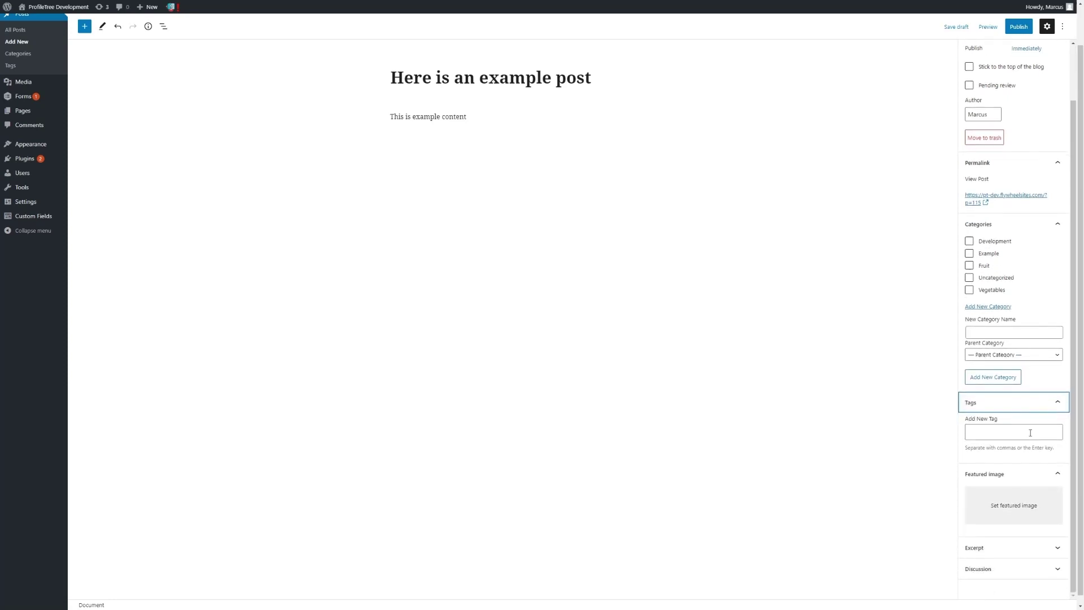
click(1024, 433)
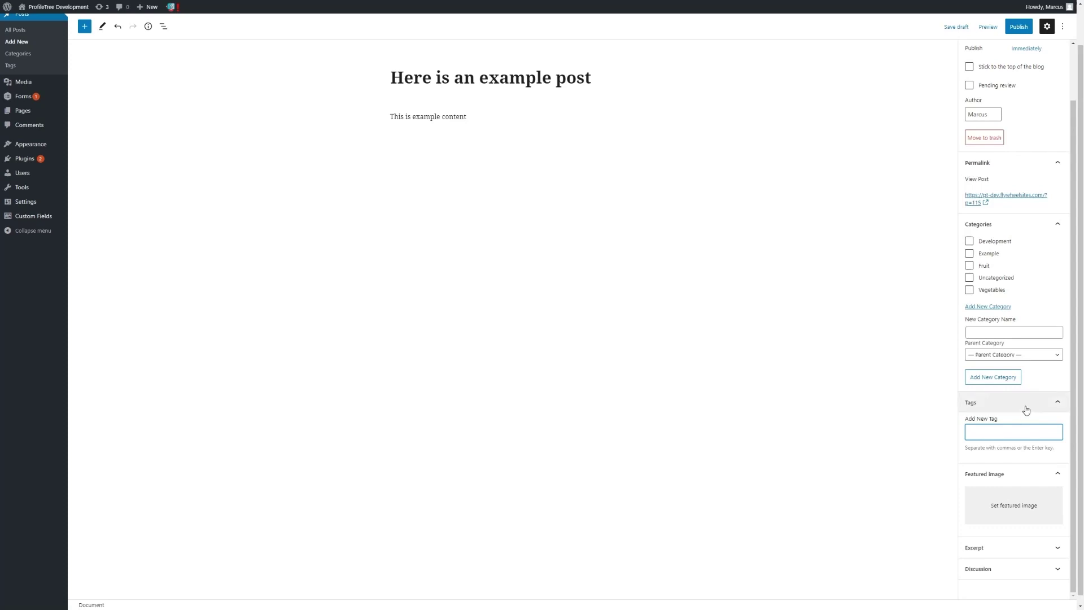
click(1026, 410)
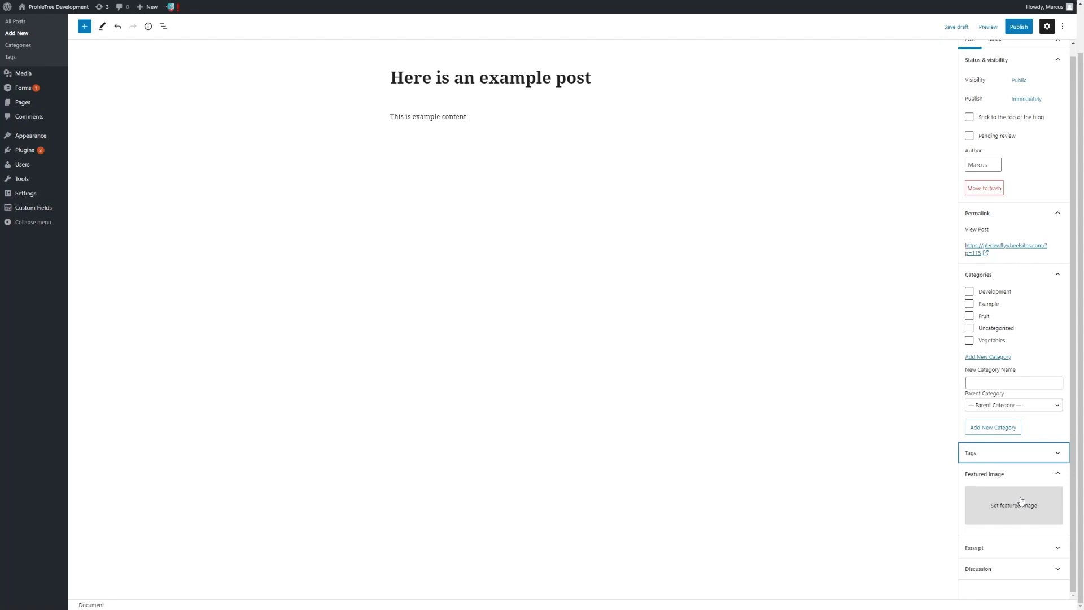
- Set the green tree logo from the Media Library as the post's featured image, and collapse the featured image settings
click(1022, 501)
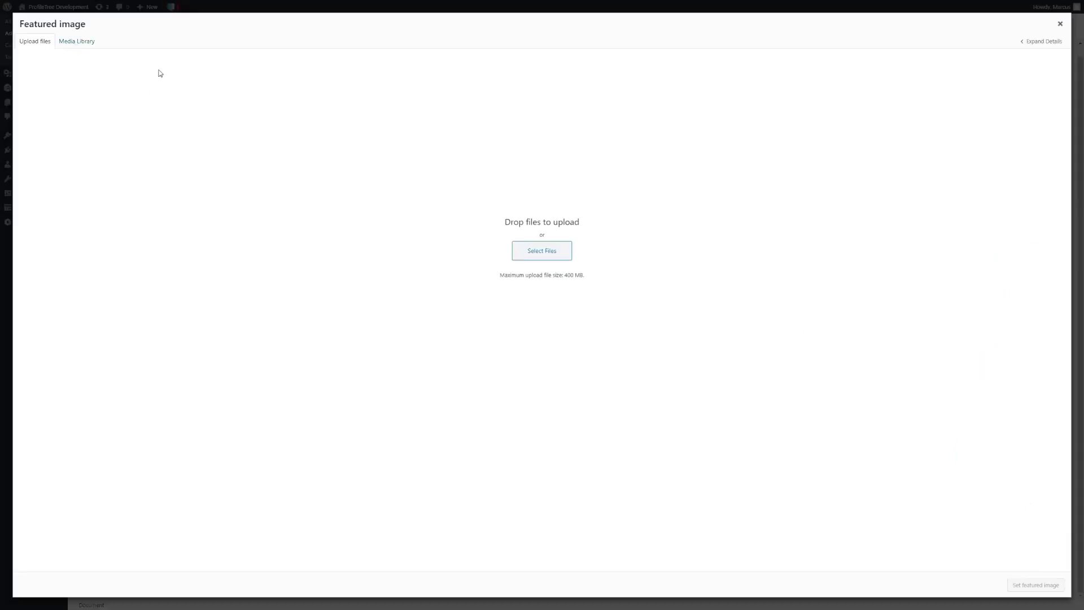
click(84, 41)
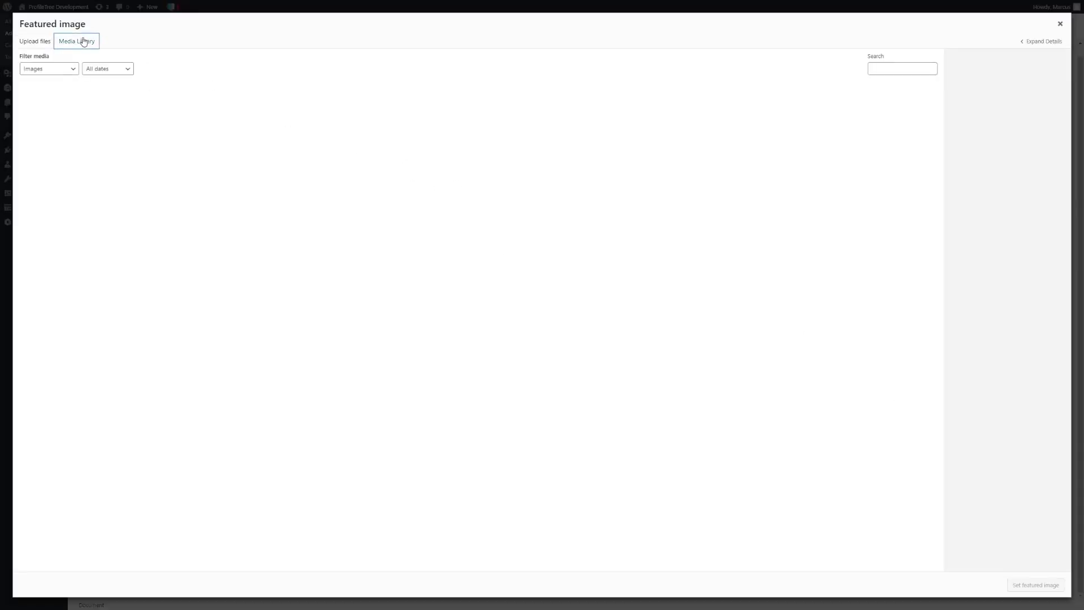
click(362, 119)
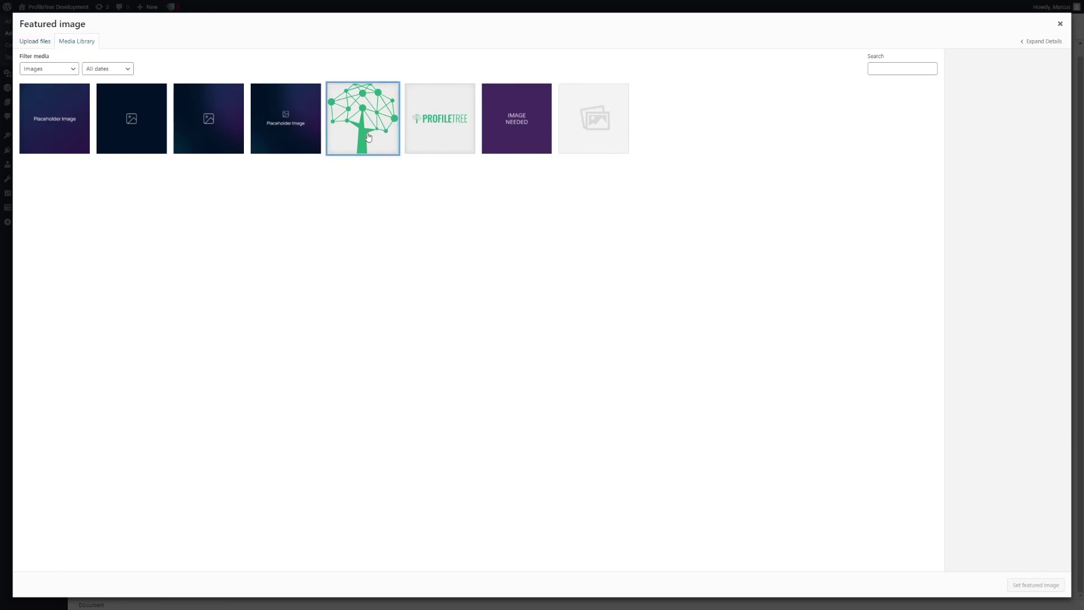
click(1036, 585)
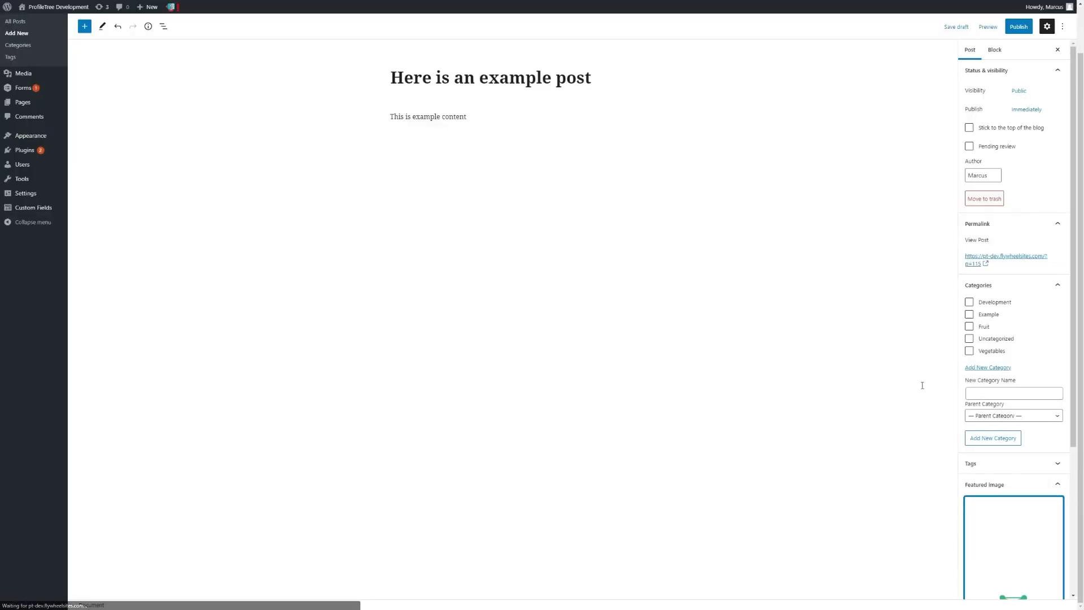
scroll(1050, 485, down, 3)
scroll(1027, 440, down, 1)
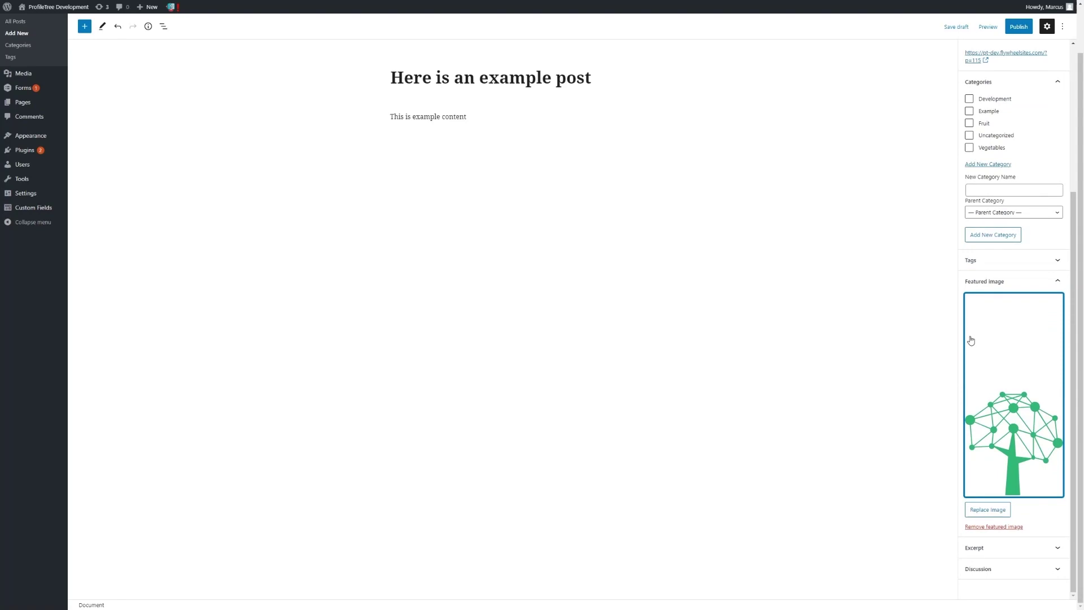
click(1040, 284)
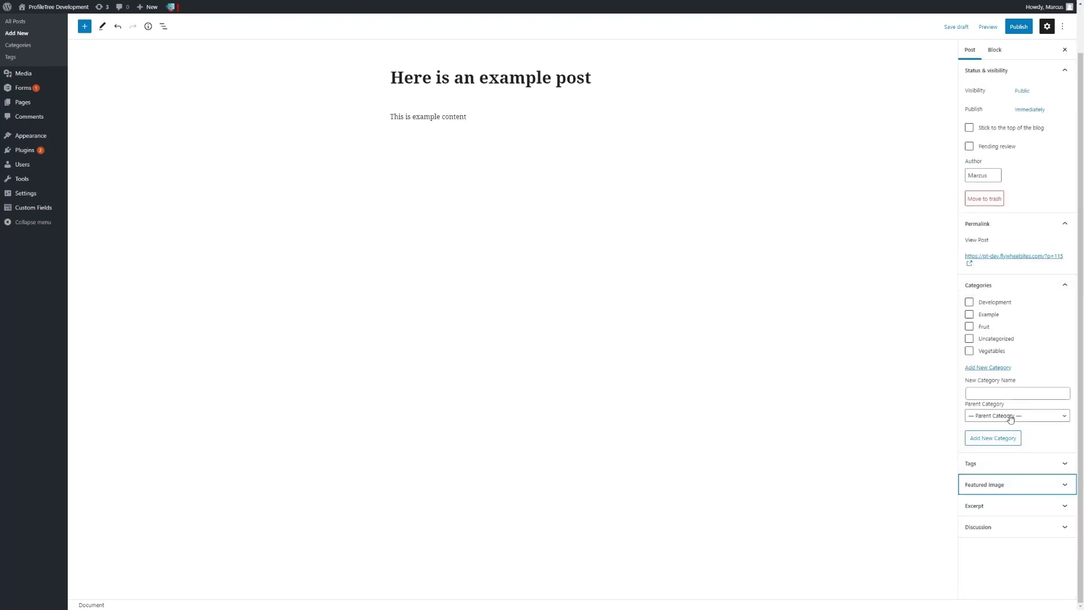
- View the post's excerpt field and its discussion options without changing them
click(1010, 506)
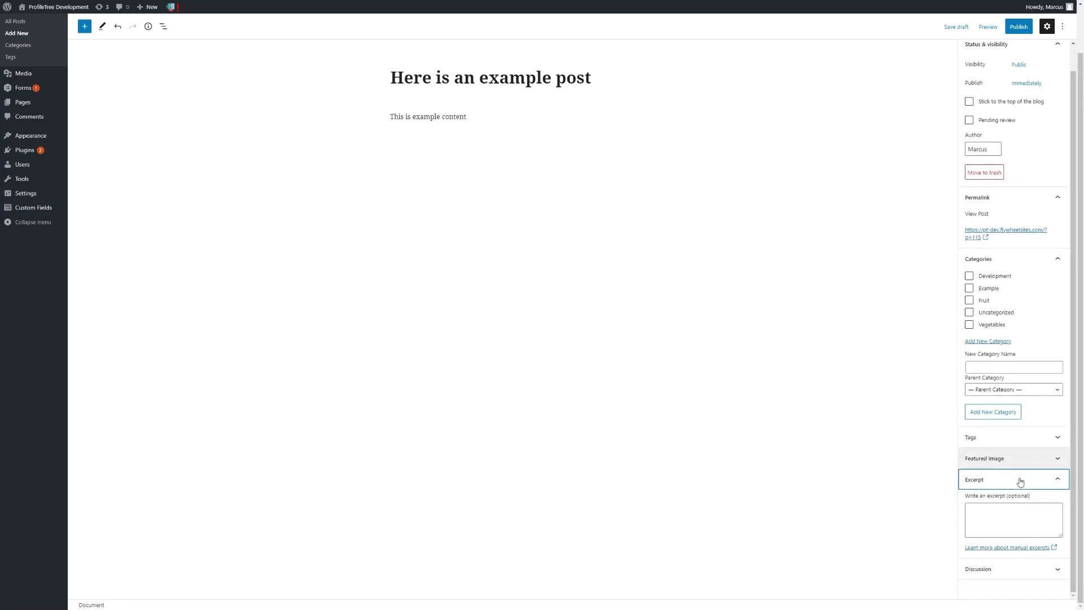
click(1015, 508)
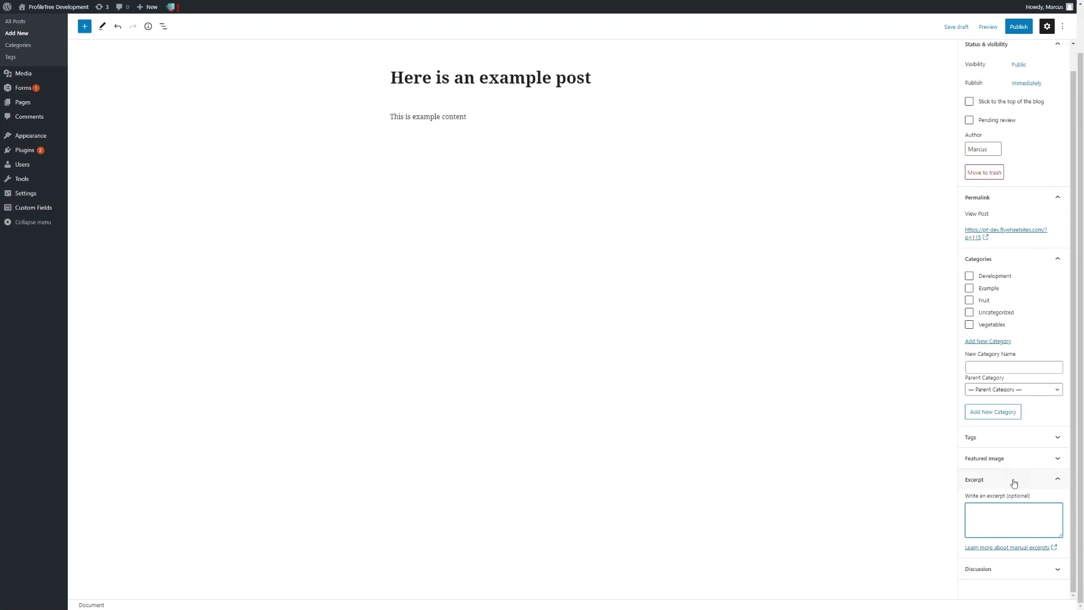
click(1013, 480)
click(1020, 532)
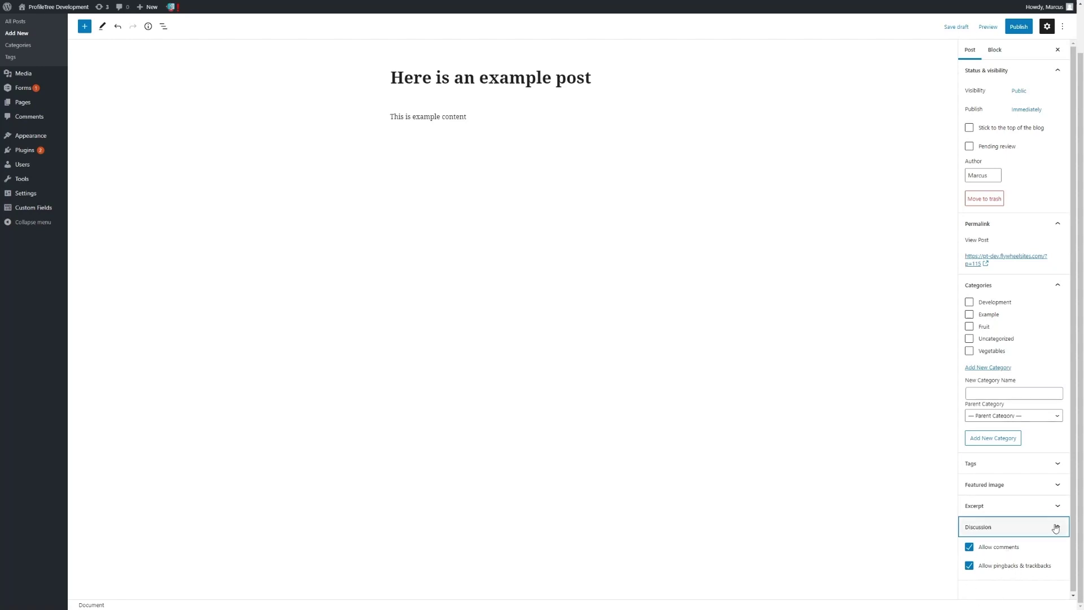
click(1015, 532)
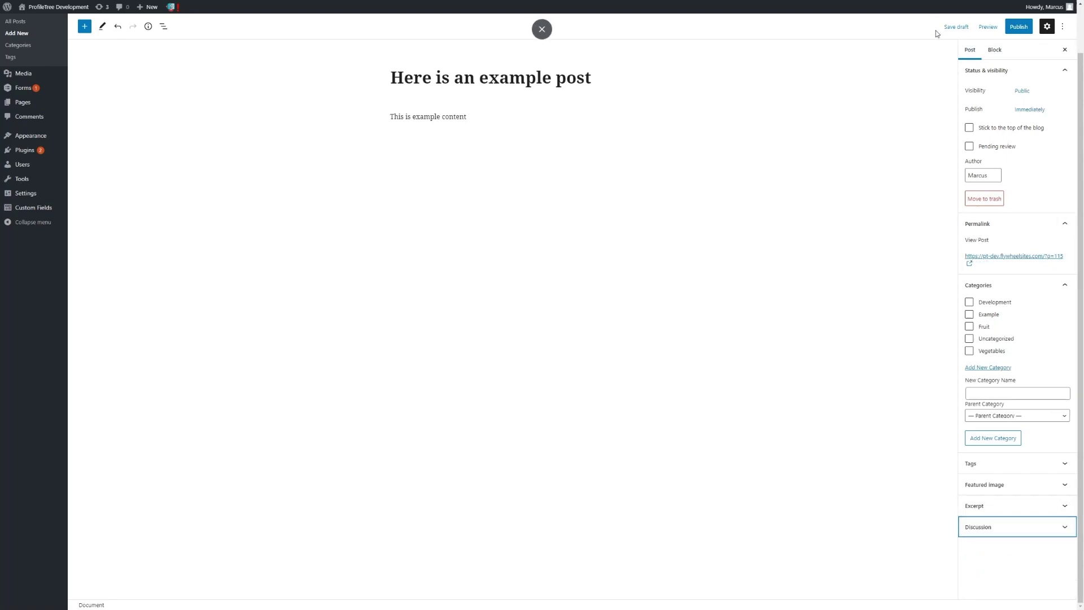
- Start publishing the post and review the visibility, publish date and tag suggestion in the pre-publish checks
scroll(645, 121, up, 1)
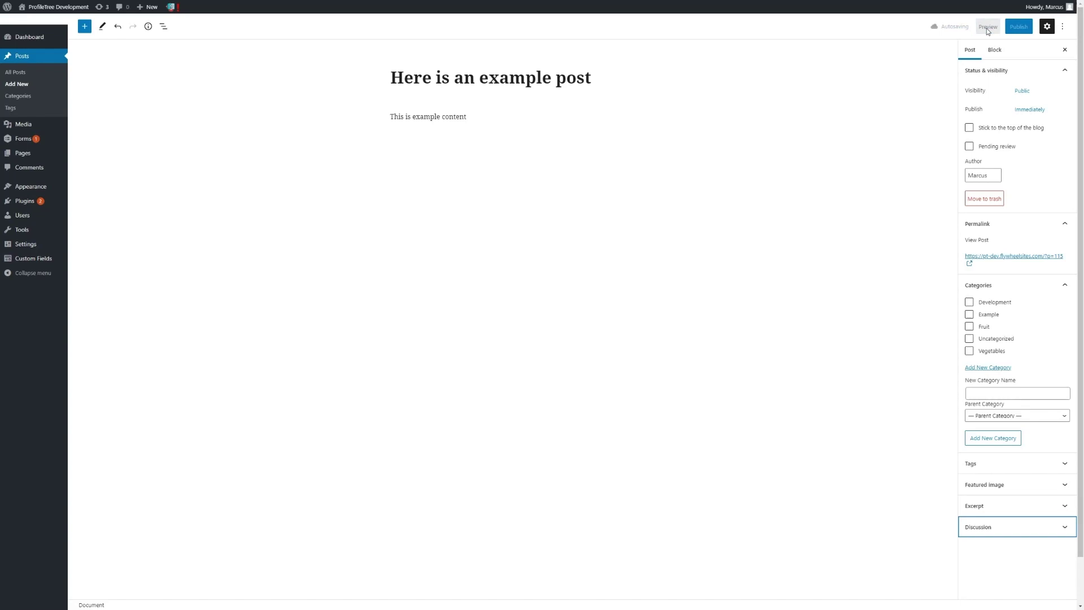
click(1019, 26)
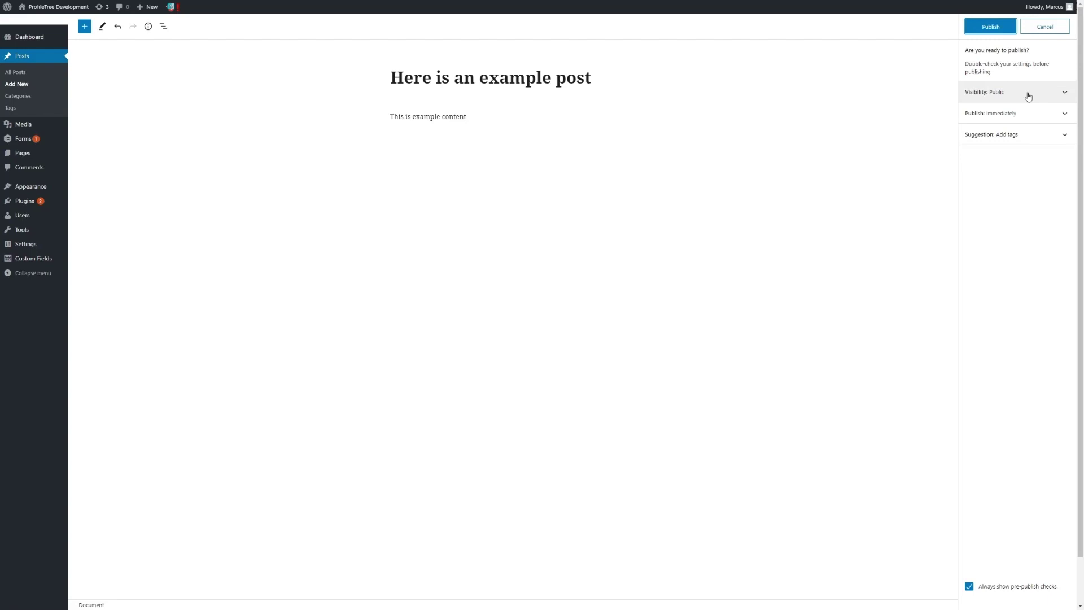
click(1029, 118)
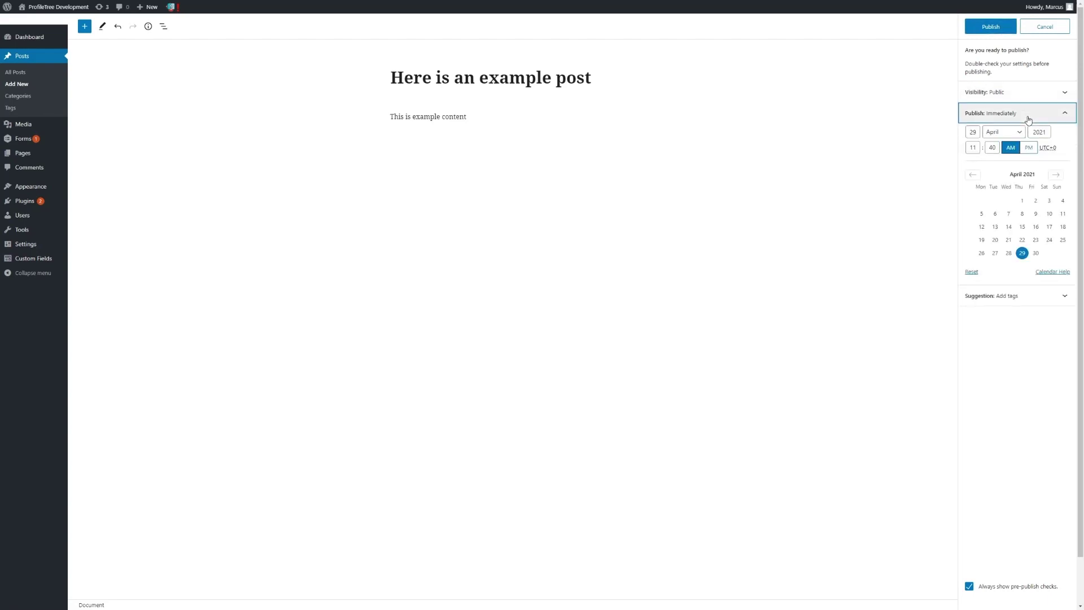
click(1028, 118)
click(1027, 96)
click(1027, 98)
click(1027, 131)
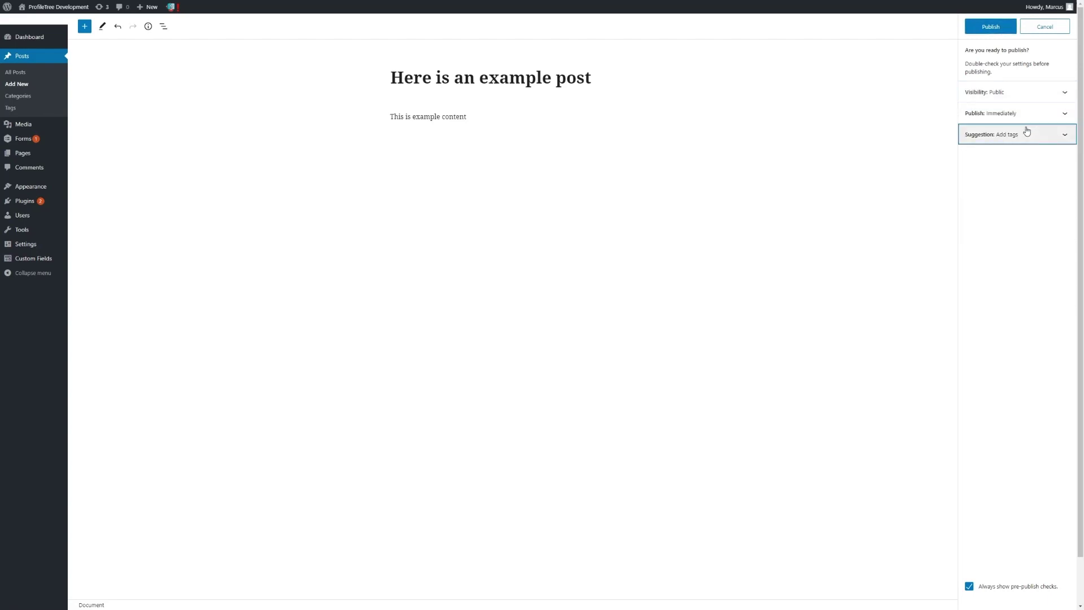
click(1027, 132)
click(1026, 129)
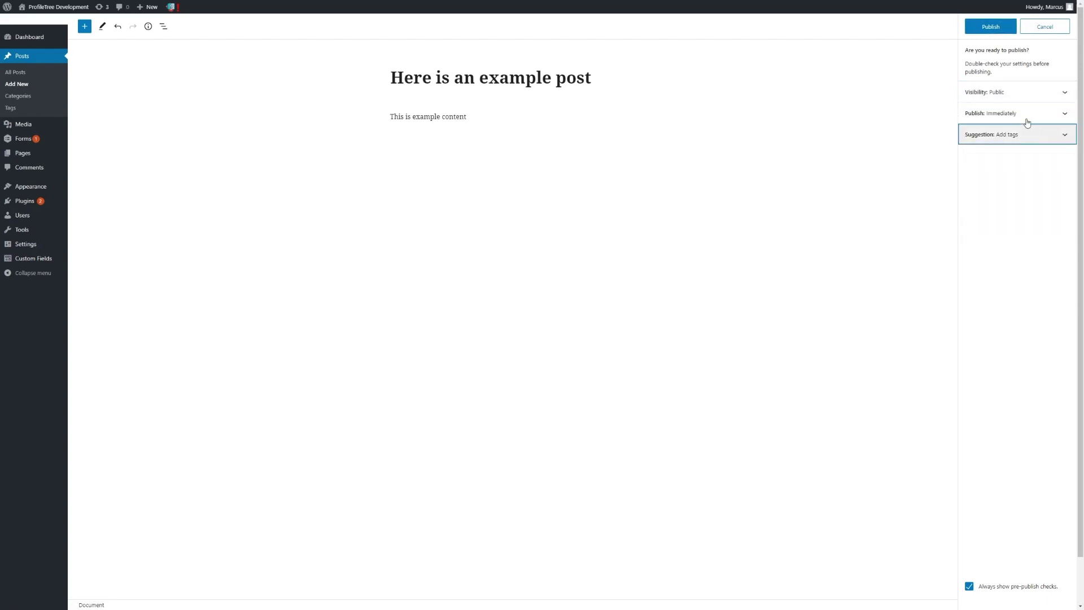
- Publish the example post and open the published post for viewing
click(1001, 29)
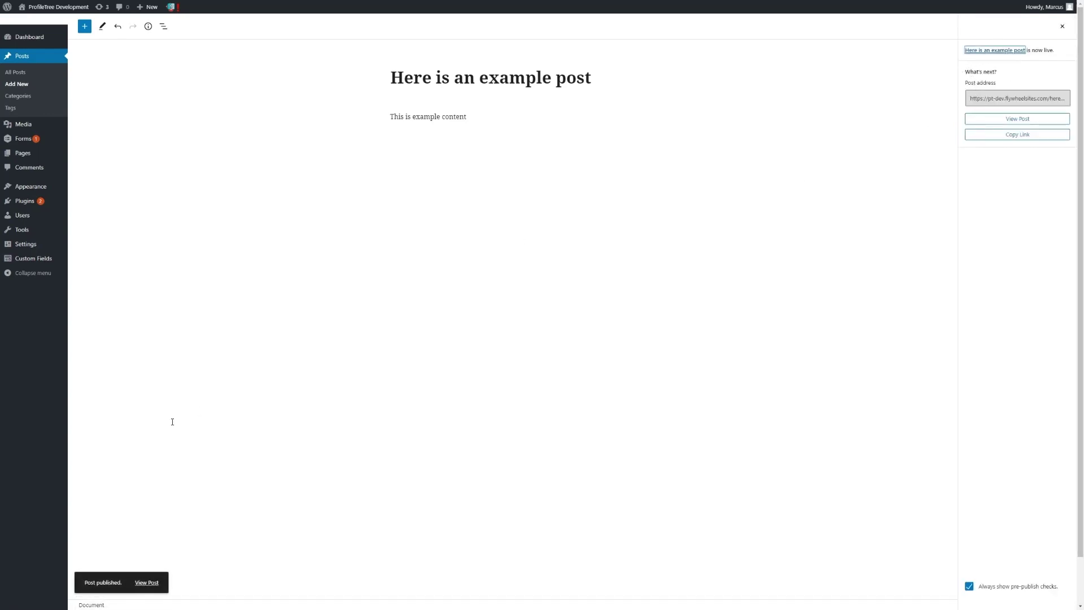
click(153, 583)
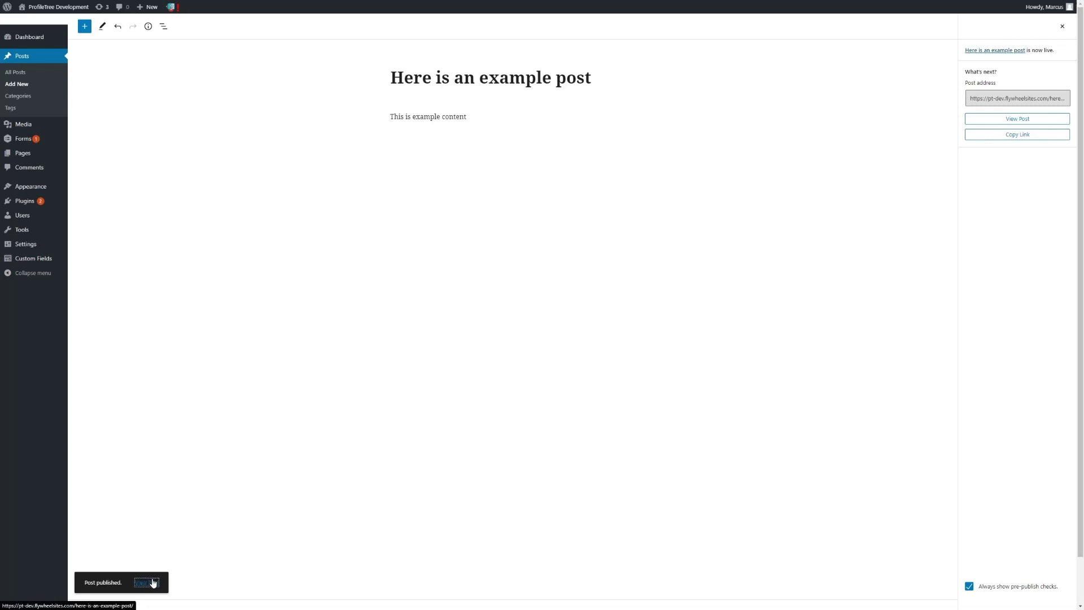
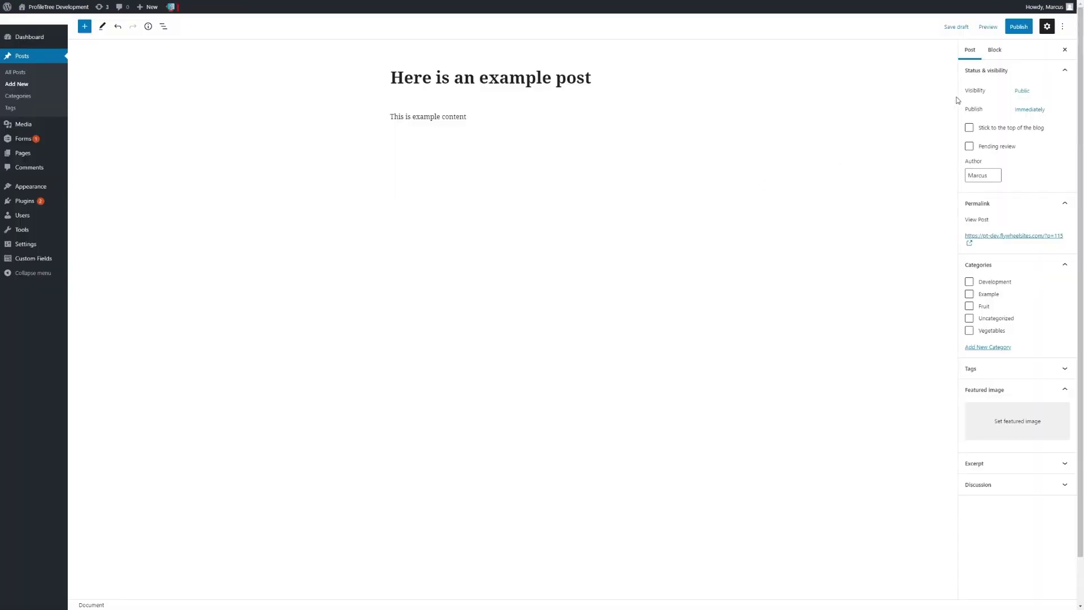
- Try the Password Protected visibility for the post, and return it to Public without entering a password
click(1017, 99)
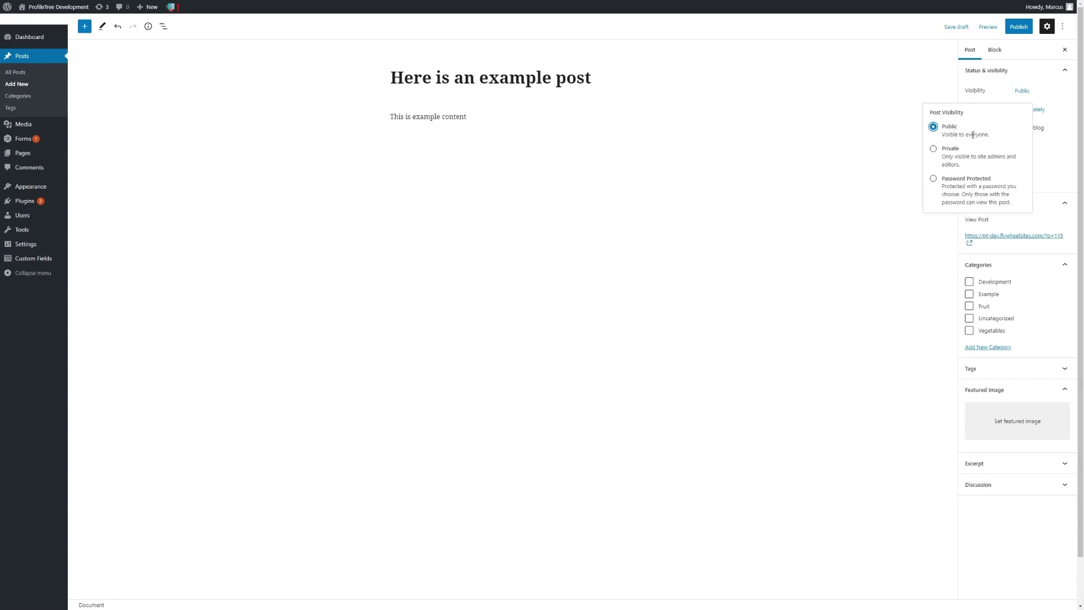
click(954, 179)
click(972, 214)
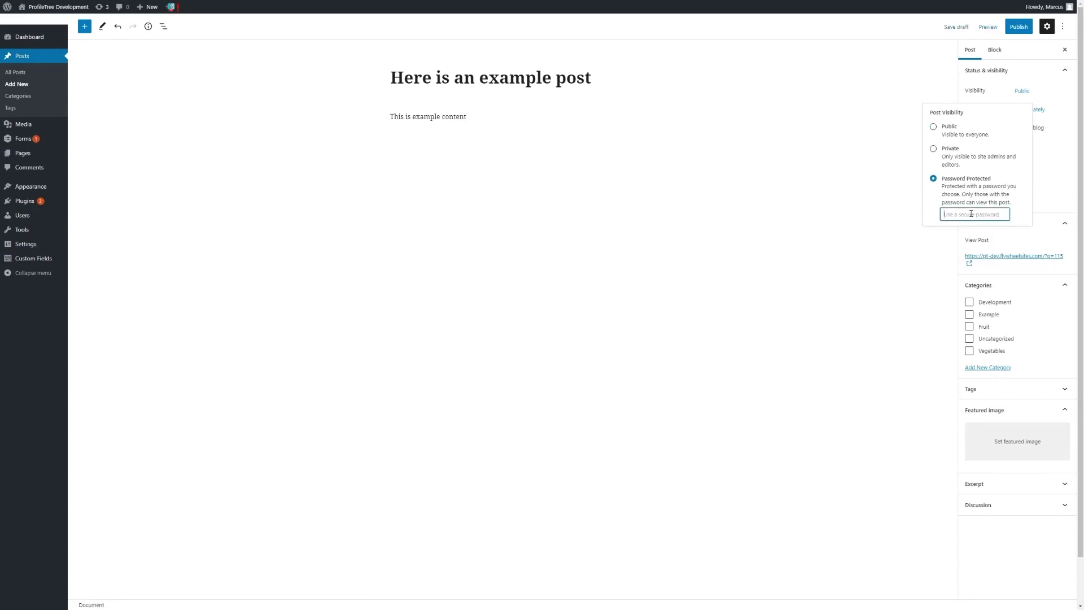
click(948, 127)
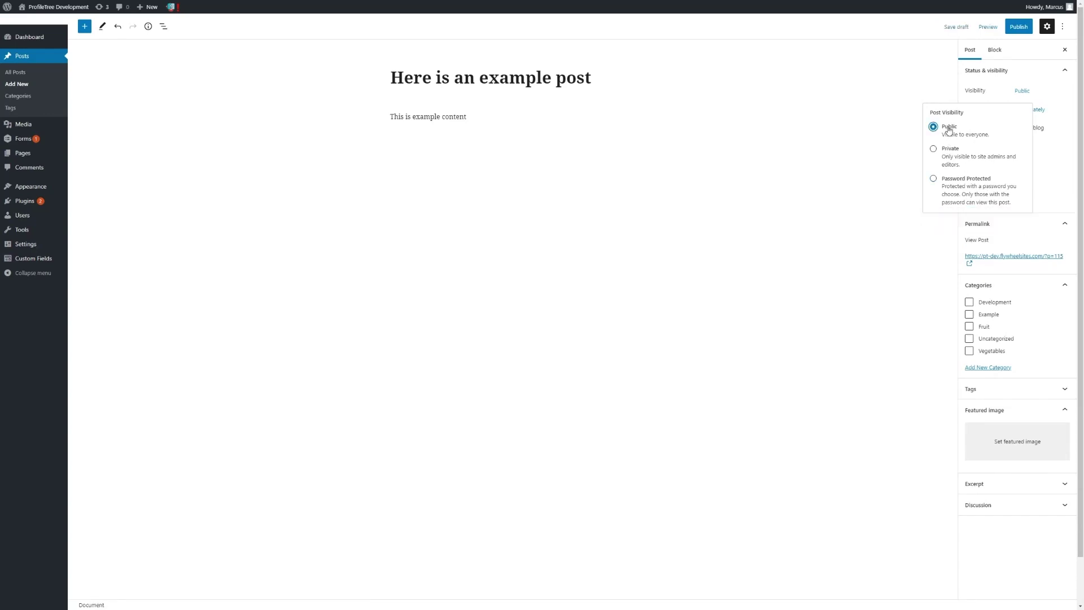
click(1061, 103)
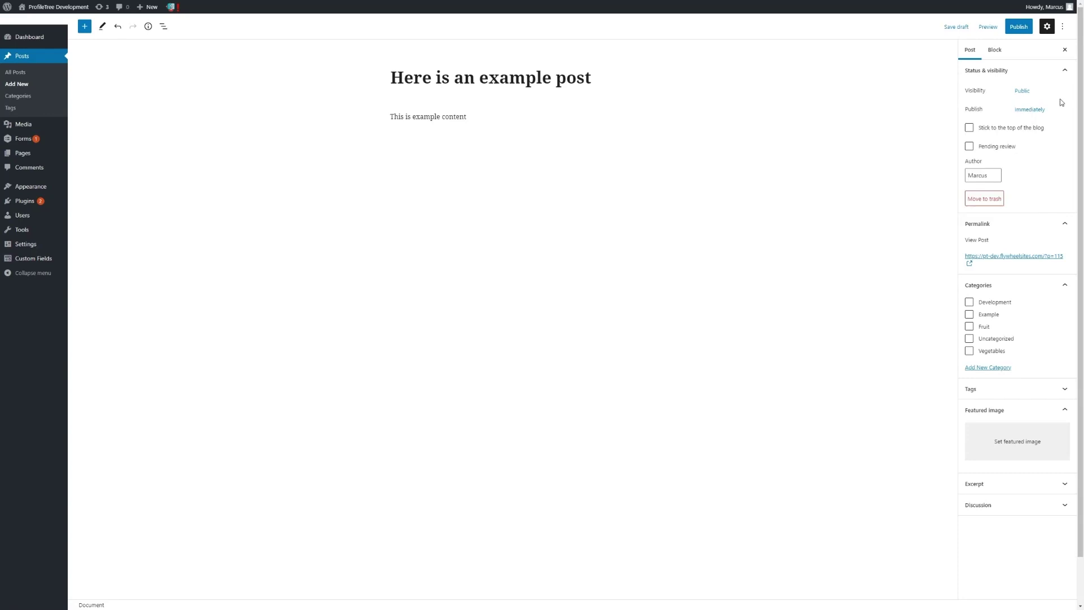
- View the publish date and time calendar without rescheduling the post
click(1026, 113)
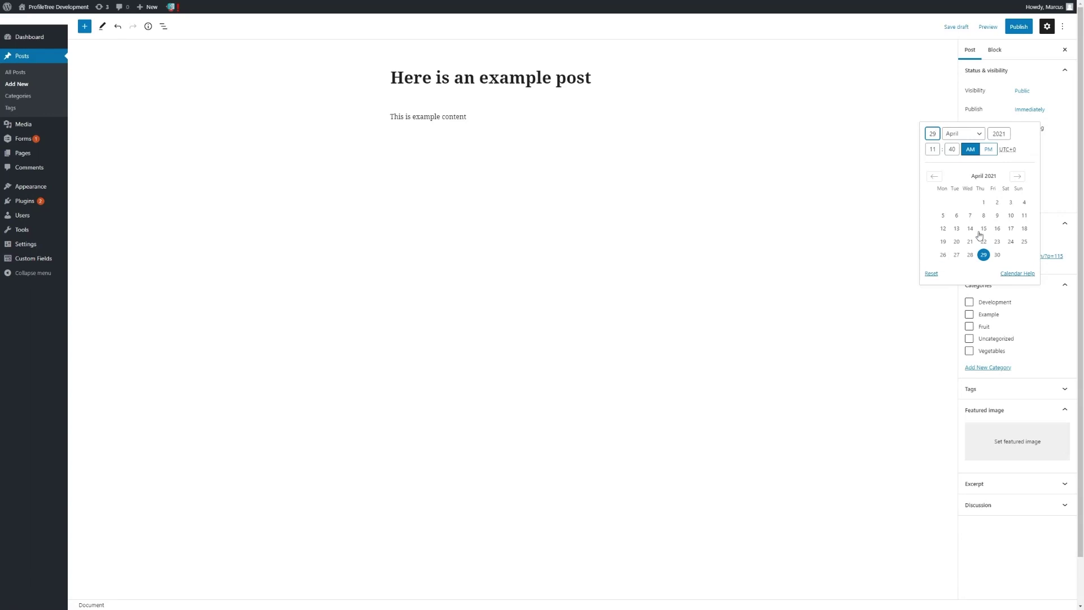
click(1055, 154)
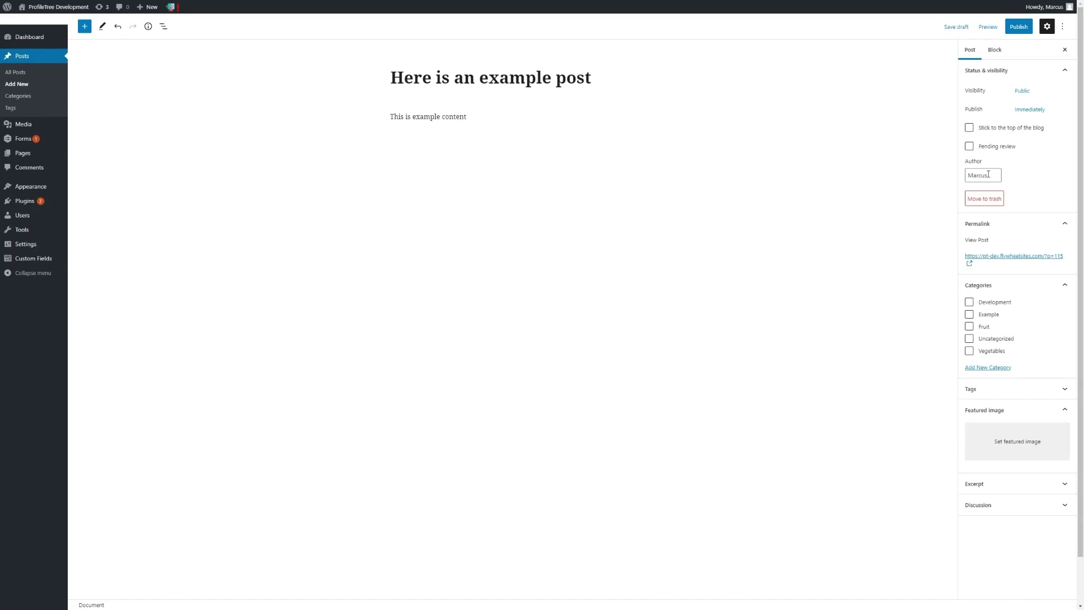
scroll(1006, 237, down, 1)
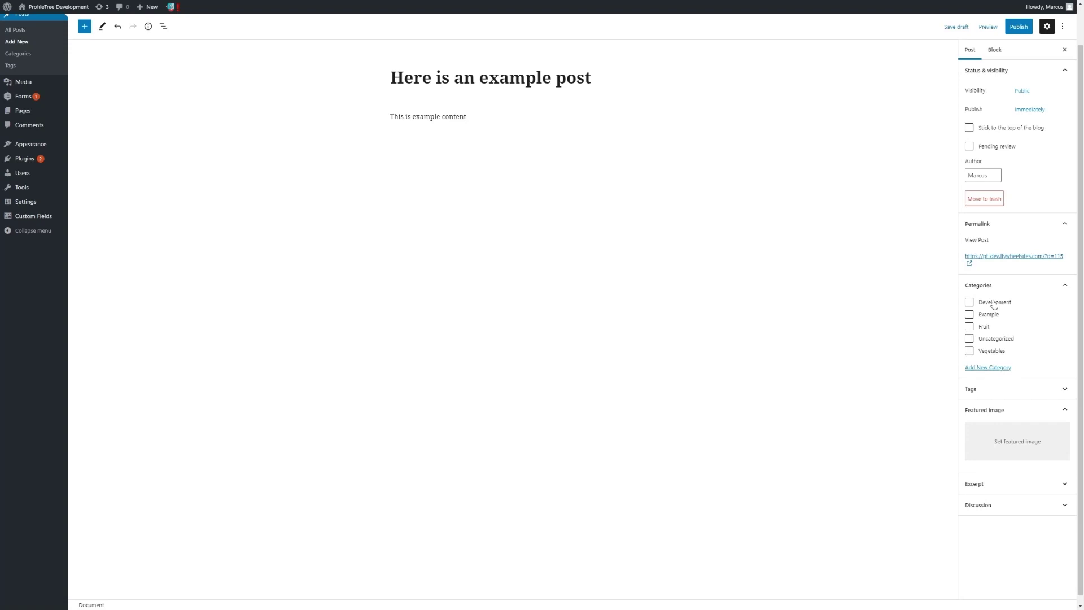
- Try the Development category on the post and clear it, and view the new category form with its parent category choices
click(969, 303)
click(969, 303)
click(980, 368)
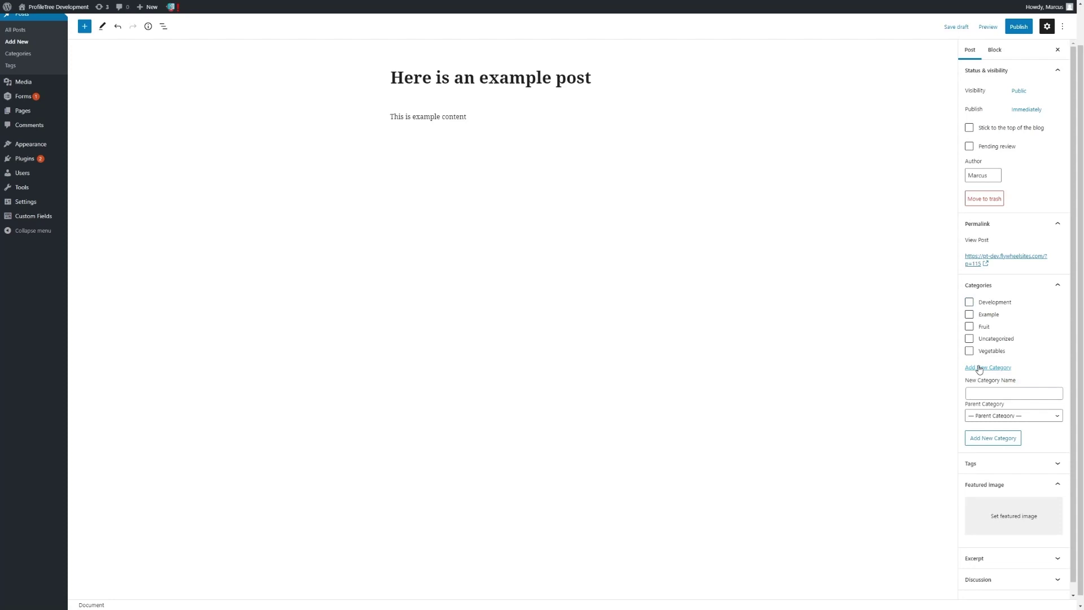
click(1001, 391)
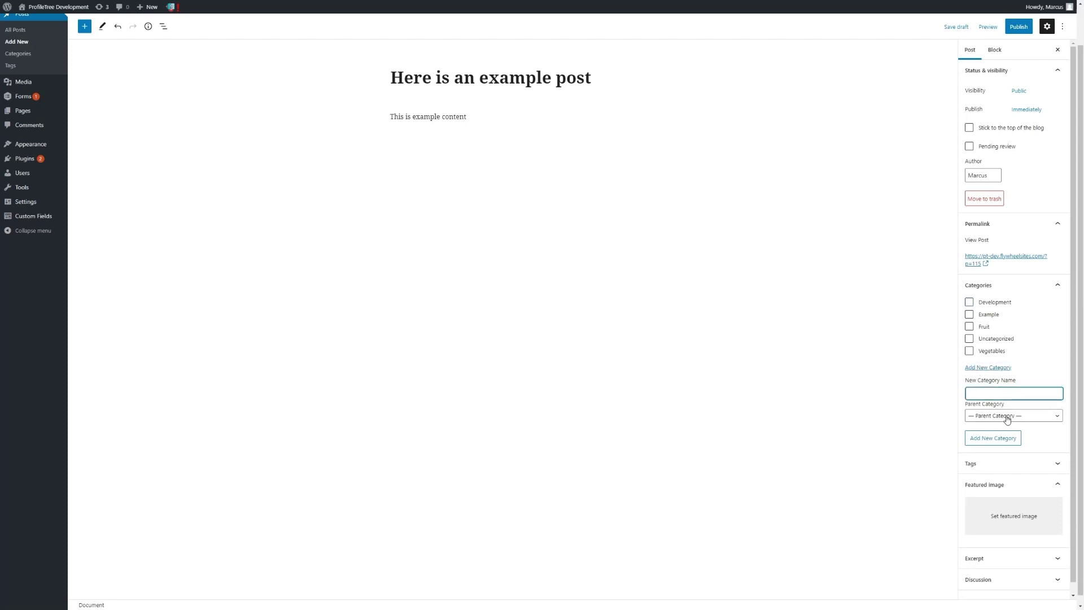
click(1008, 419)
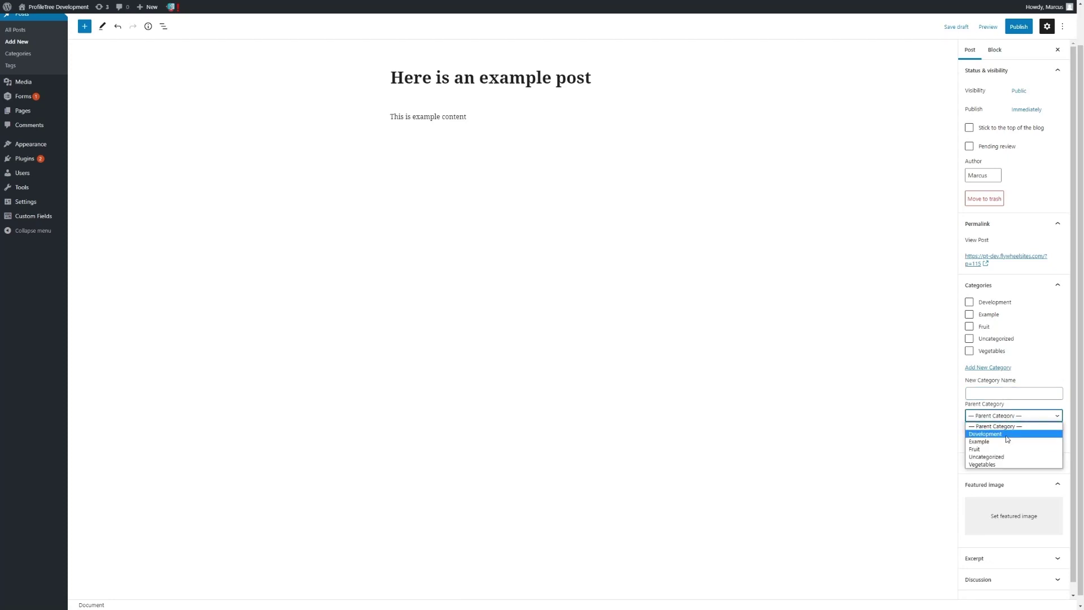
click(1043, 372)
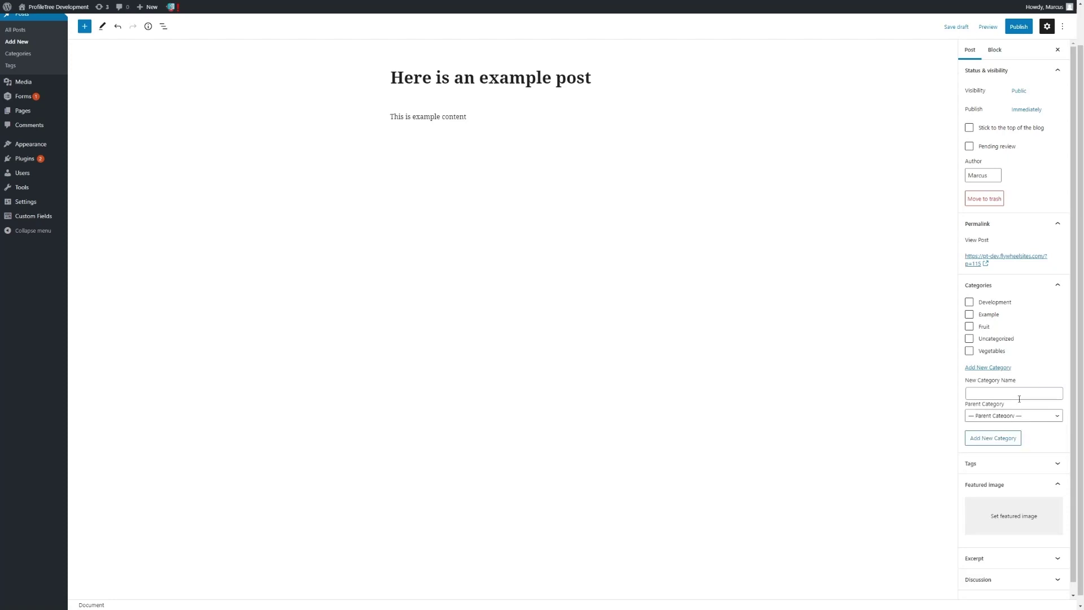
- Examine the post's tag settings and new tag field, and collapse them without adding a tag
scroll(1029, 450, down, 1)
click(1028, 452)
scroll(1030, 439, down, 1)
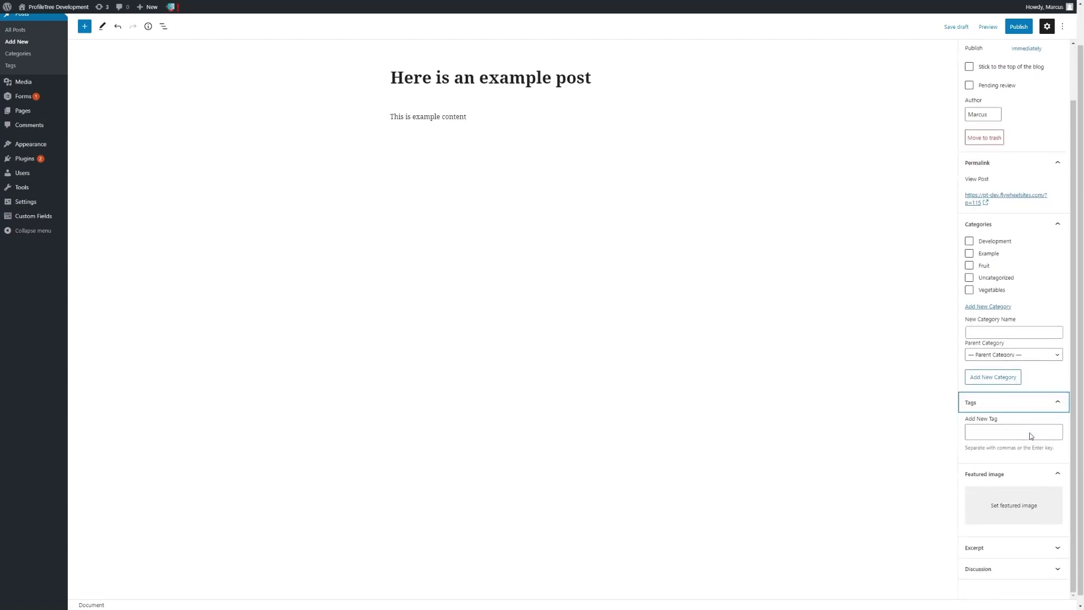
click(1023, 435)
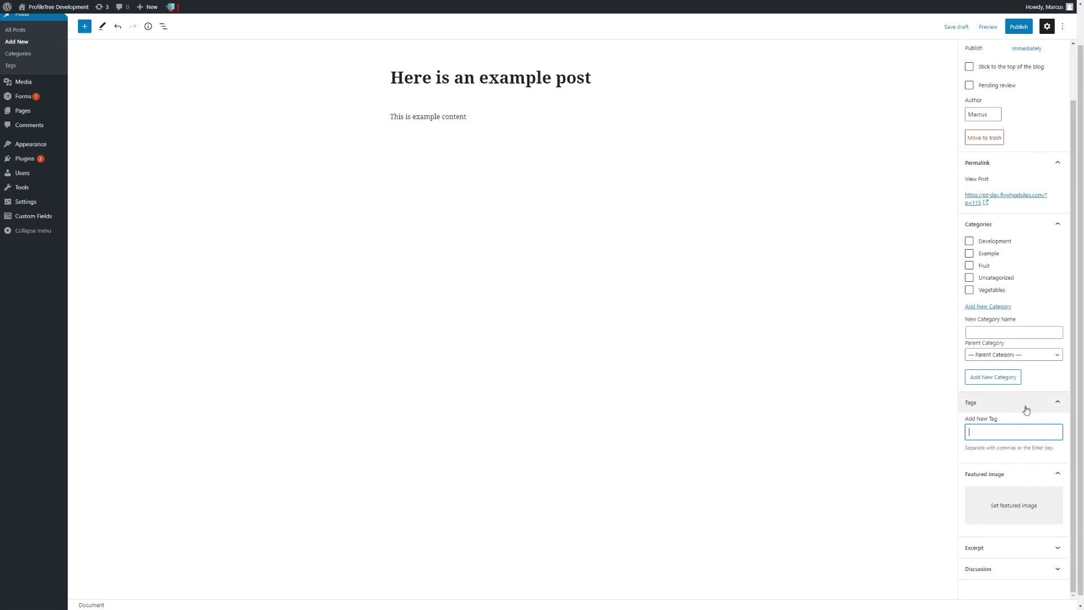
click(1027, 410)
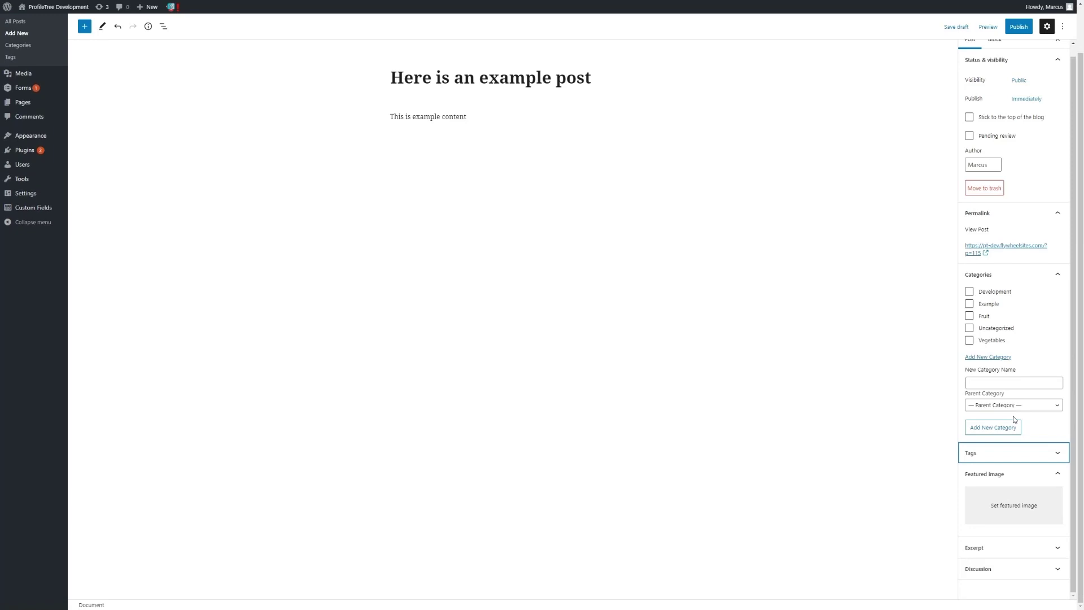
- Set the green tree image from the Media Library as the post's featured image, and collapse the featured image settings
click(1021, 501)
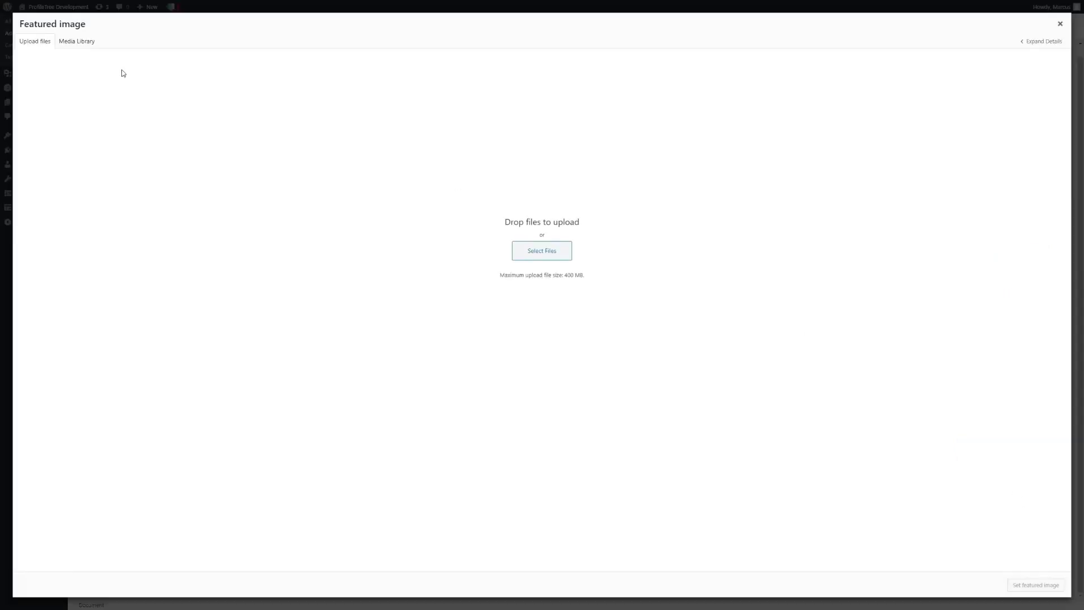
click(84, 39)
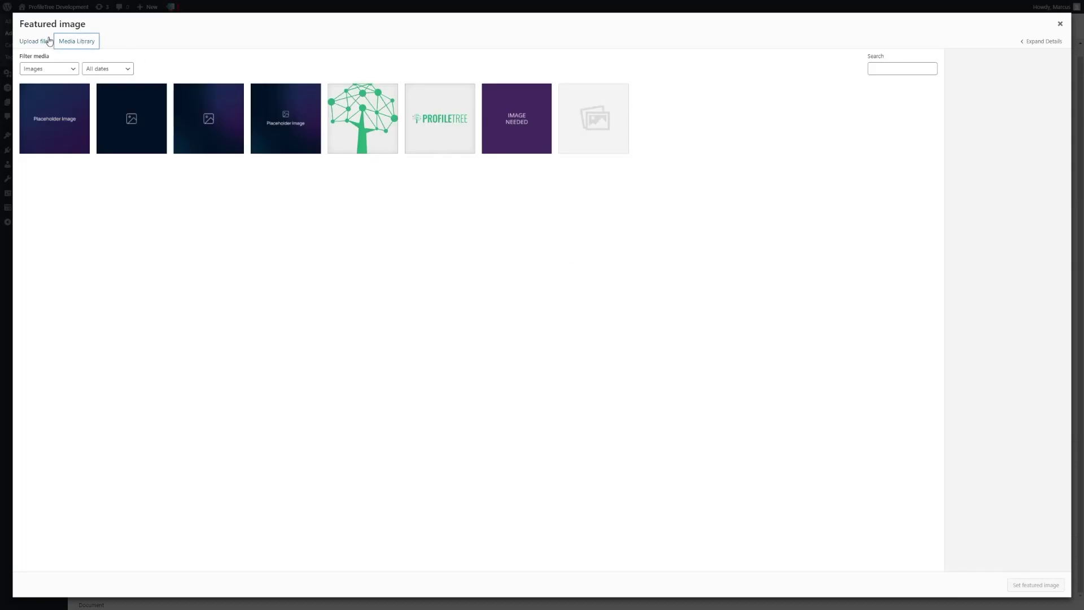
click(367, 134)
click(1026, 586)
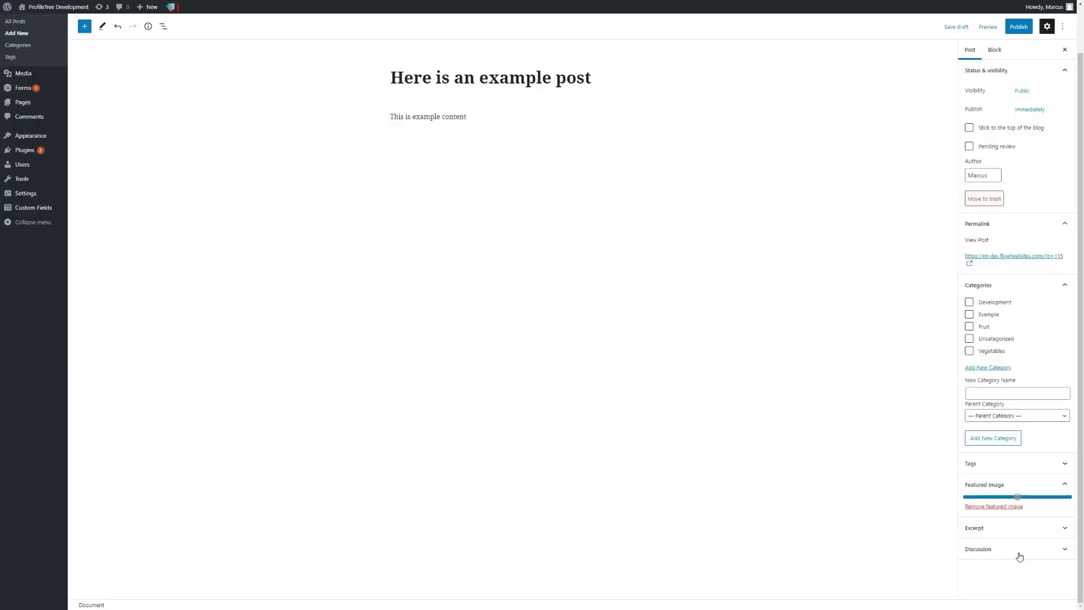
scroll(1029, 445, down, 3)
scroll(1029, 445, down, 1)
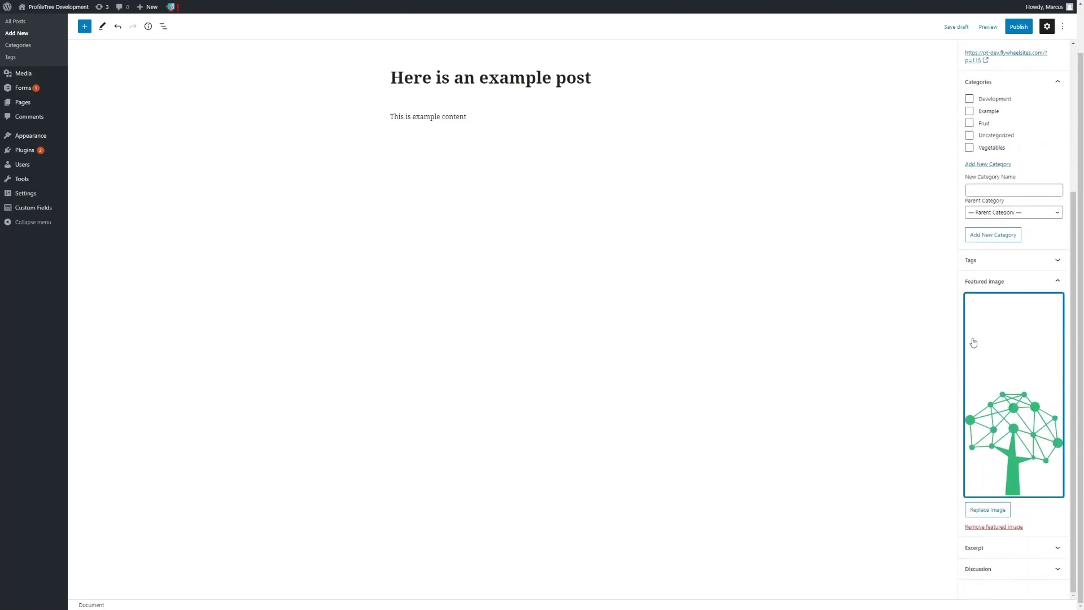
click(1038, 284)
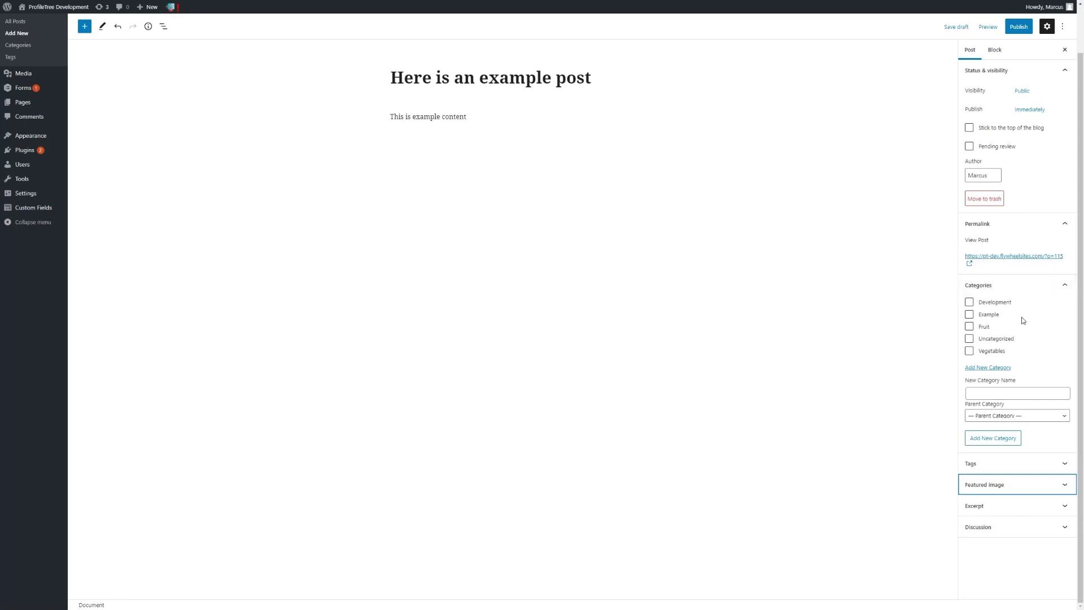
- View the post's excerpt field and its comment and pingback options without changing them
click(1010, 505)
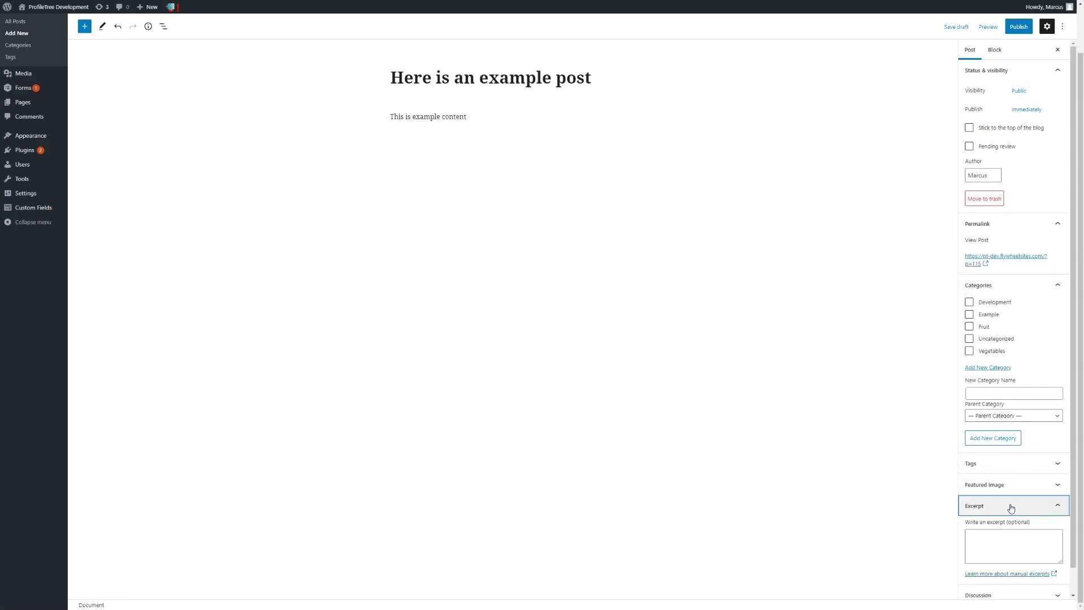
click(1015, 508)
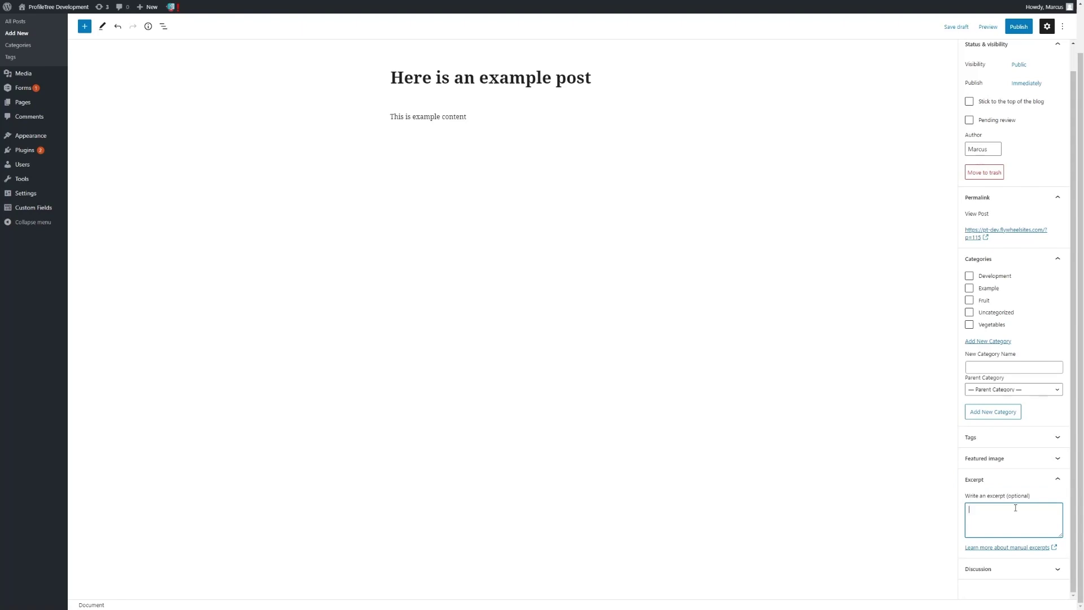
click(1015, 484)
click(1020, 528)
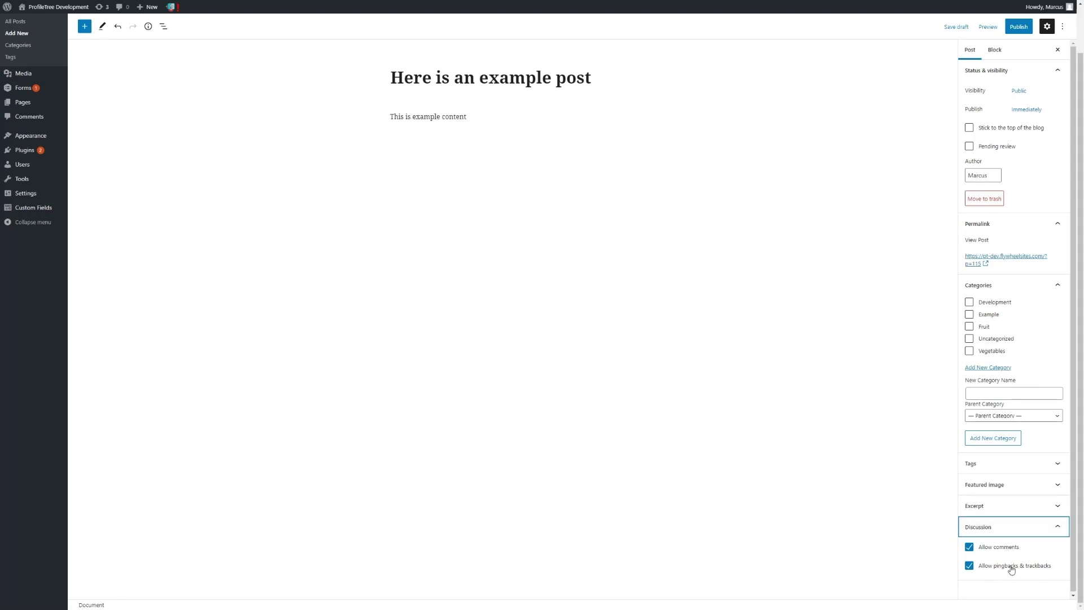
click(1015, 531)
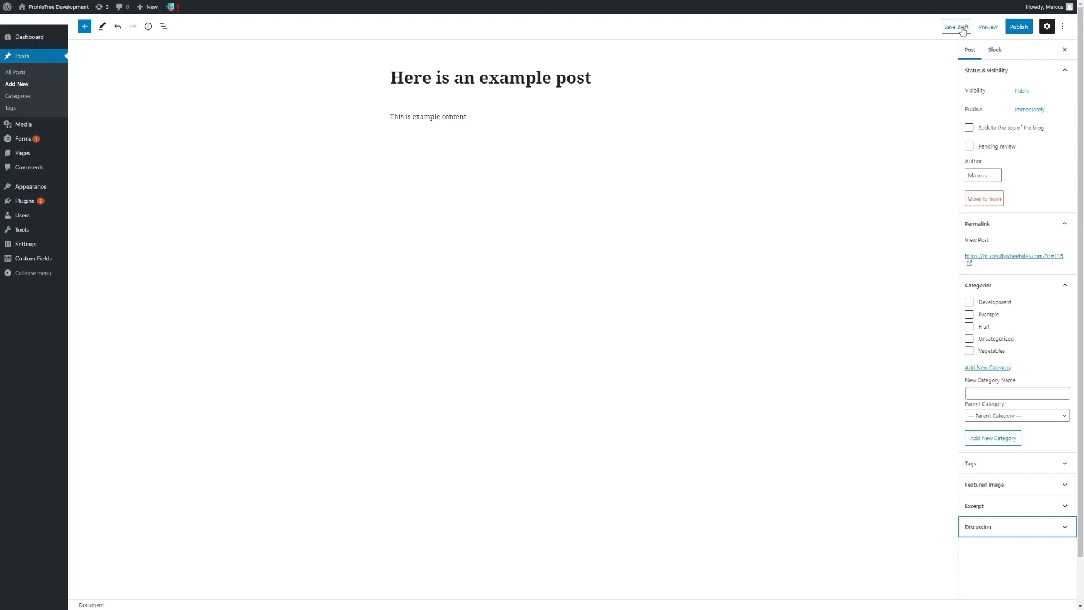
- Publish the post after reviewing its visibility, publish date and tag suggestions, and view the published post
click(987, 28)
click(1015, 31)
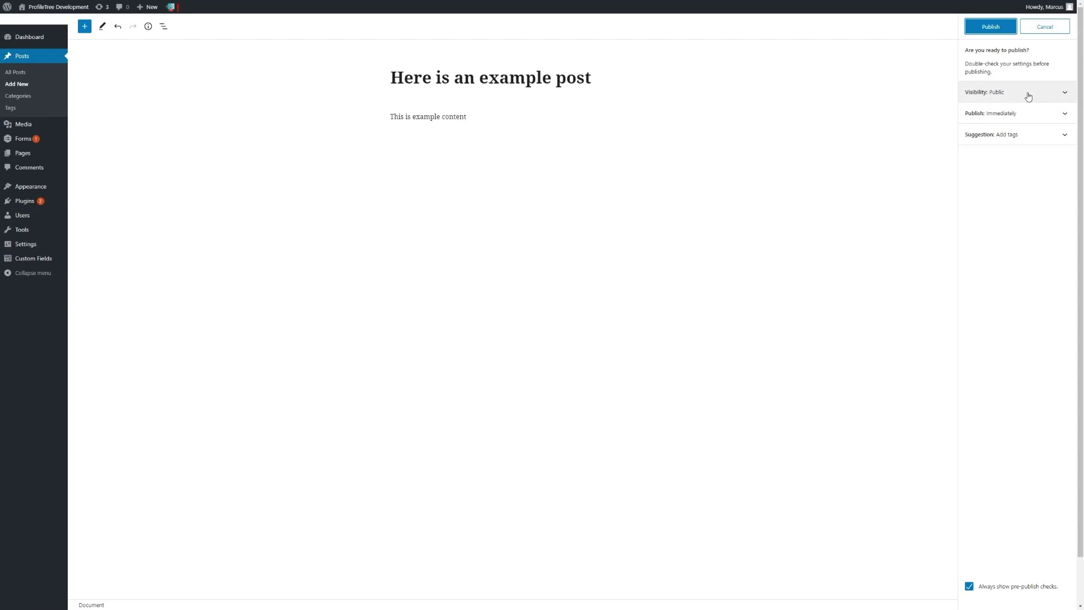
click(1028, 117)
click(1029, 116)
click(1028, 96)
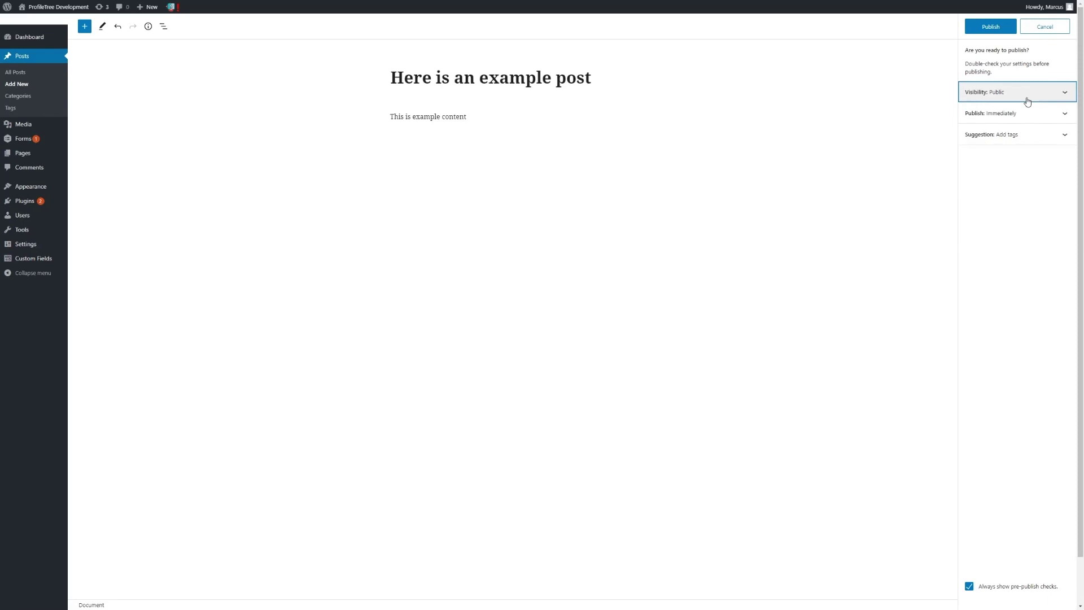
click(1028, 97)
click(1026, 134)
click(1027, 133)
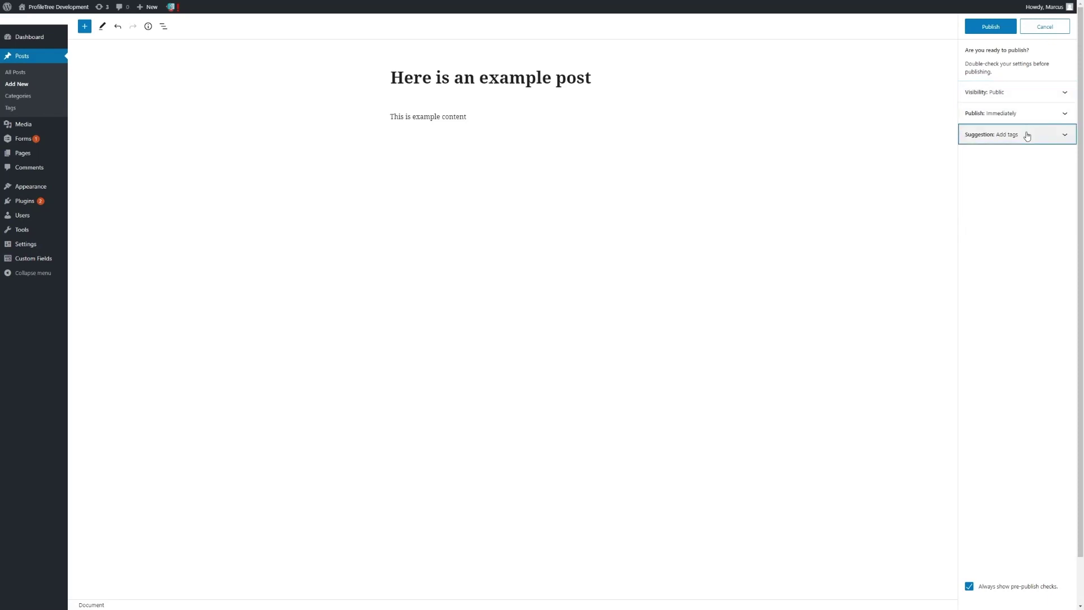
click(1001, 28)
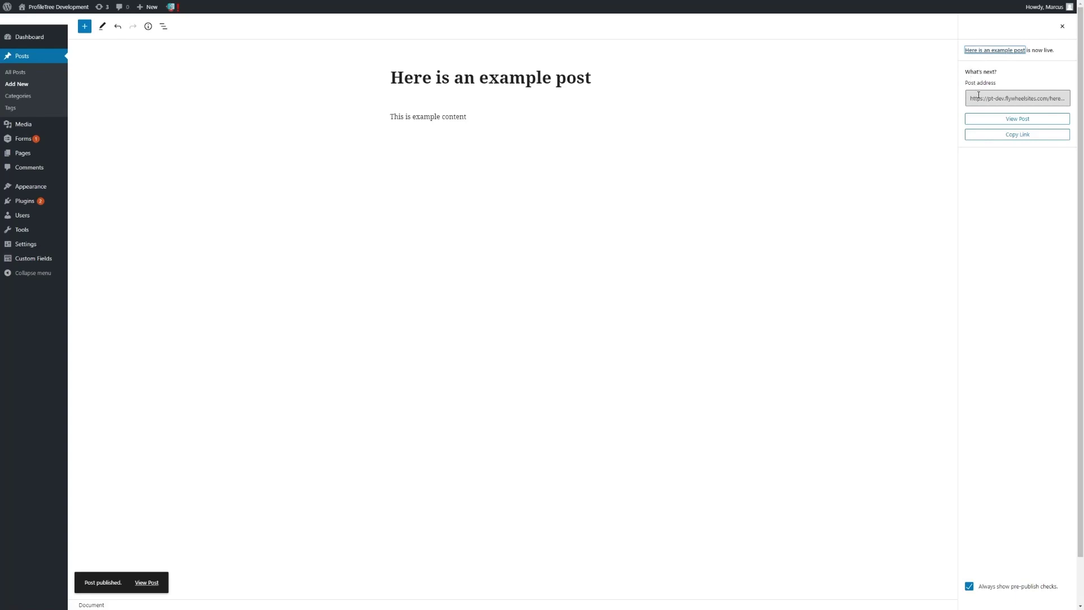
click(153, 583)
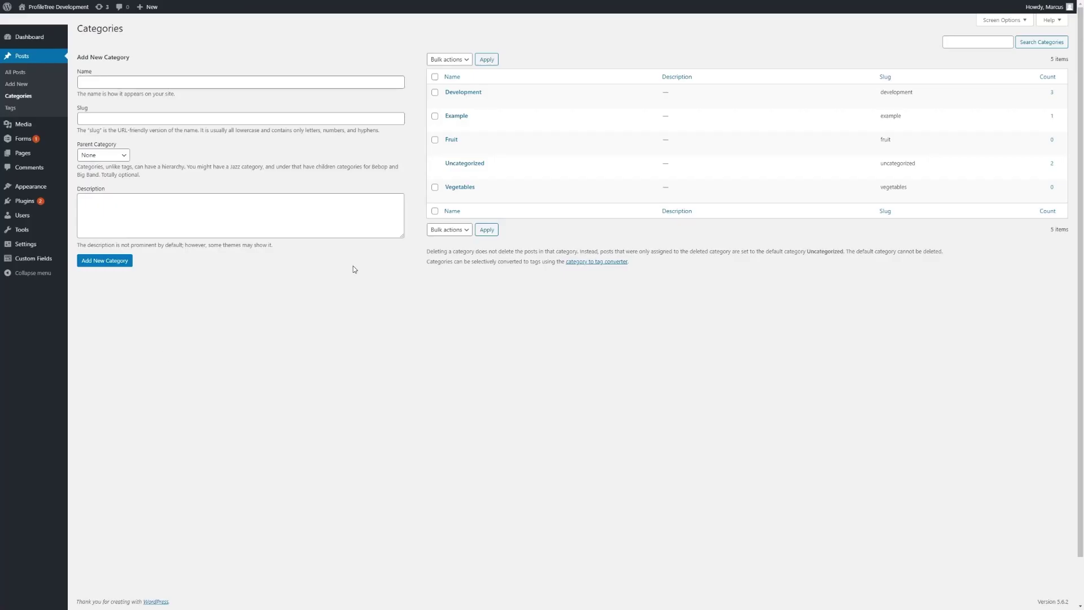
- Select the Development and Example post categories to view the available bulk actions, and clear both selections without applying any
click(21, 101)
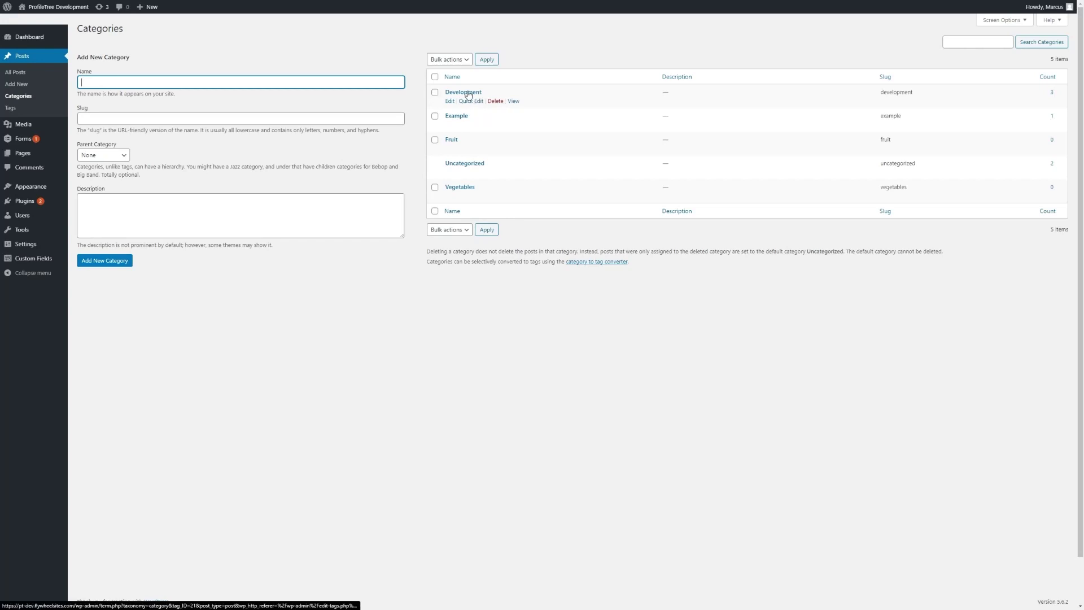
click(435, 92)
click(435, 117)
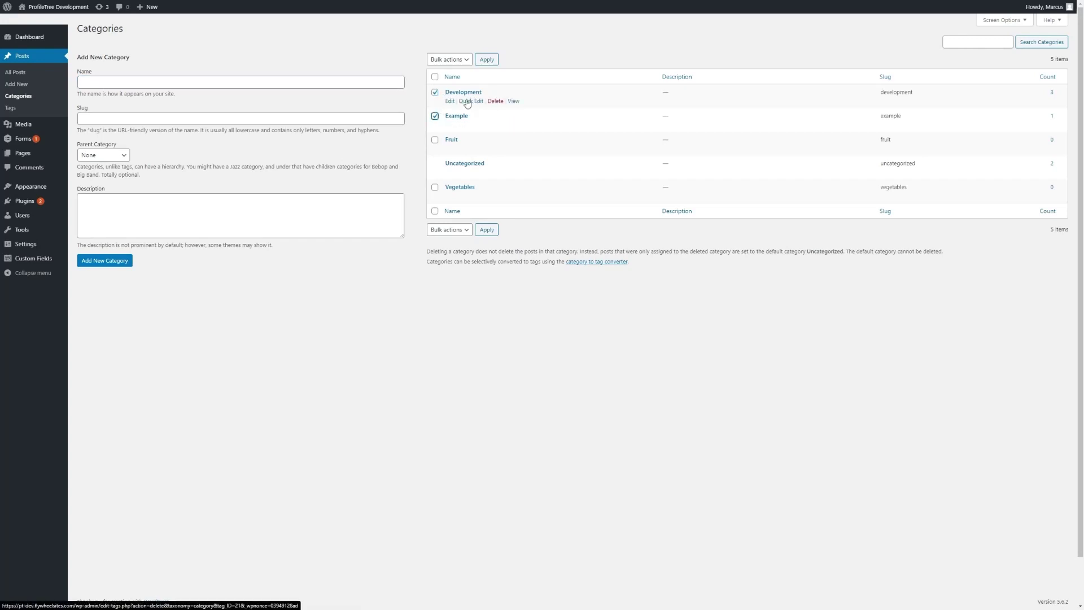
click(461, 60)
click(463, 61)
click(434, 92)
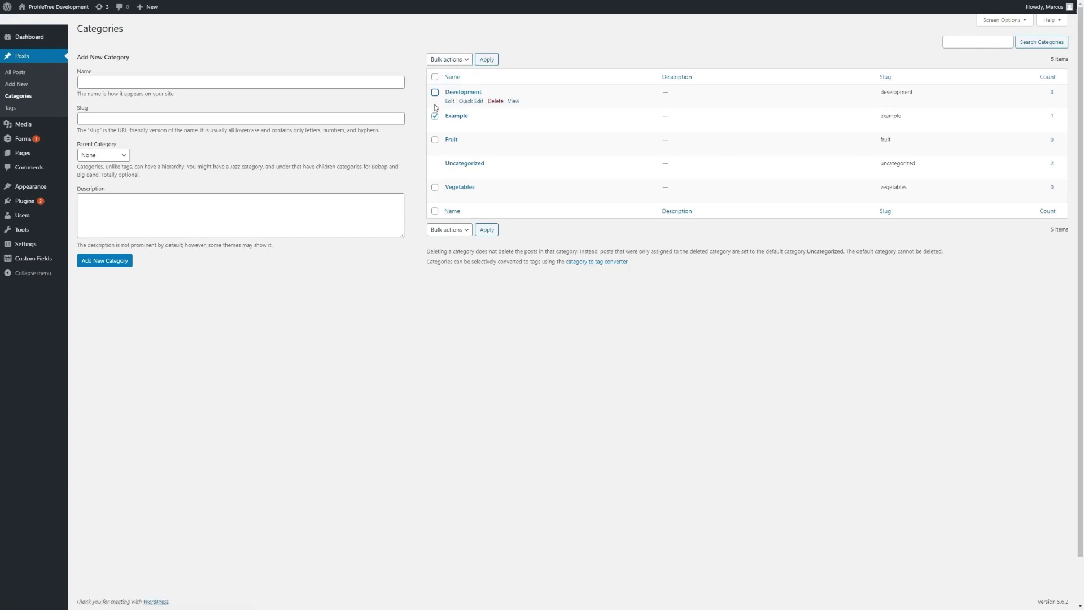
click(434, 116)
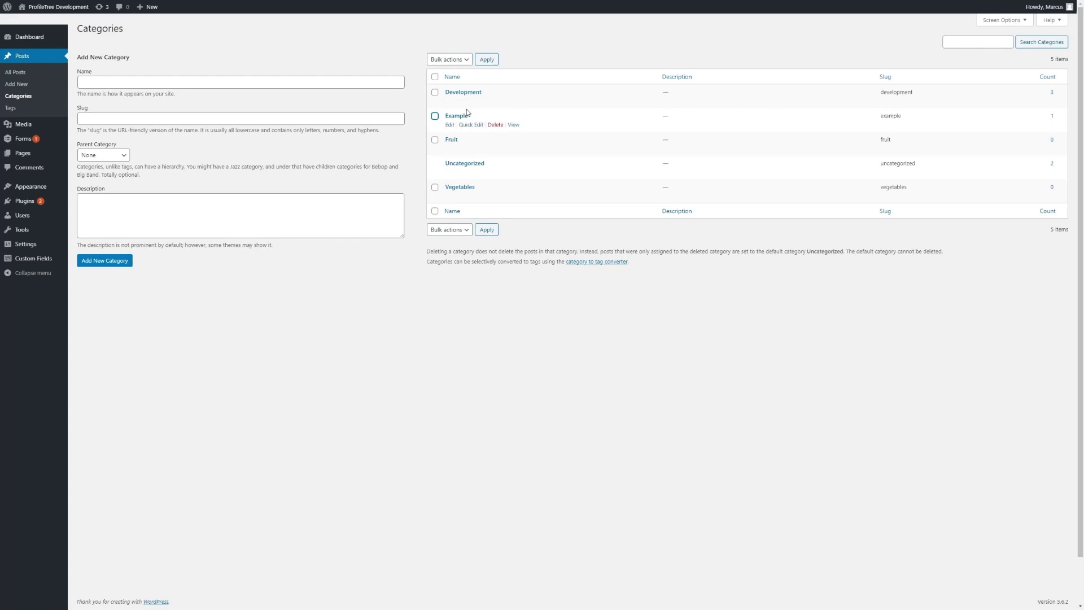
- Examine the new category's name, slug and description fields, and open the Development category for editing
click(351, 82)
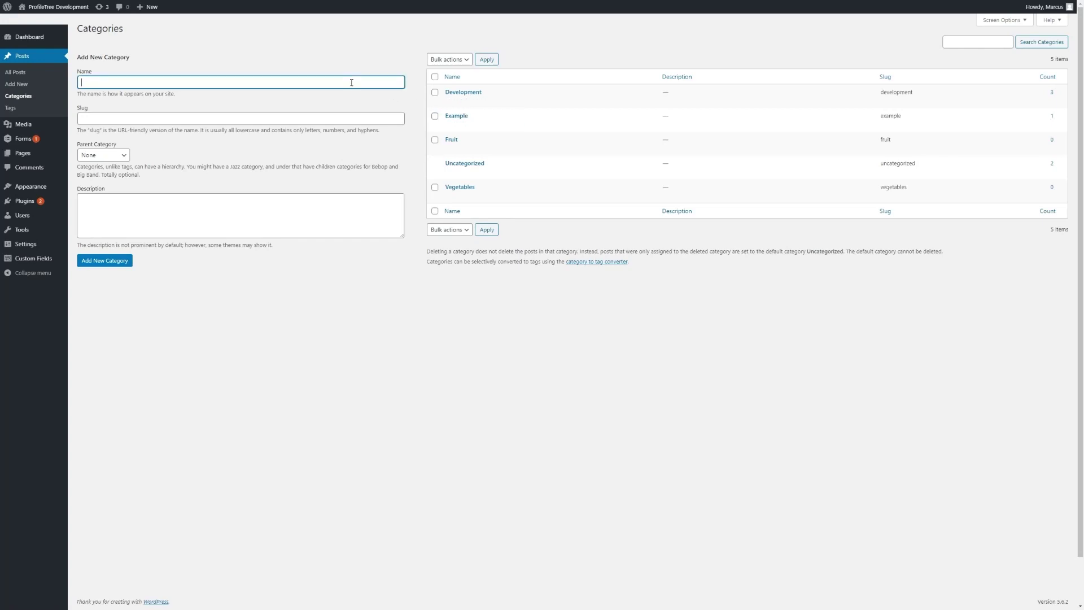
click(357, 116)
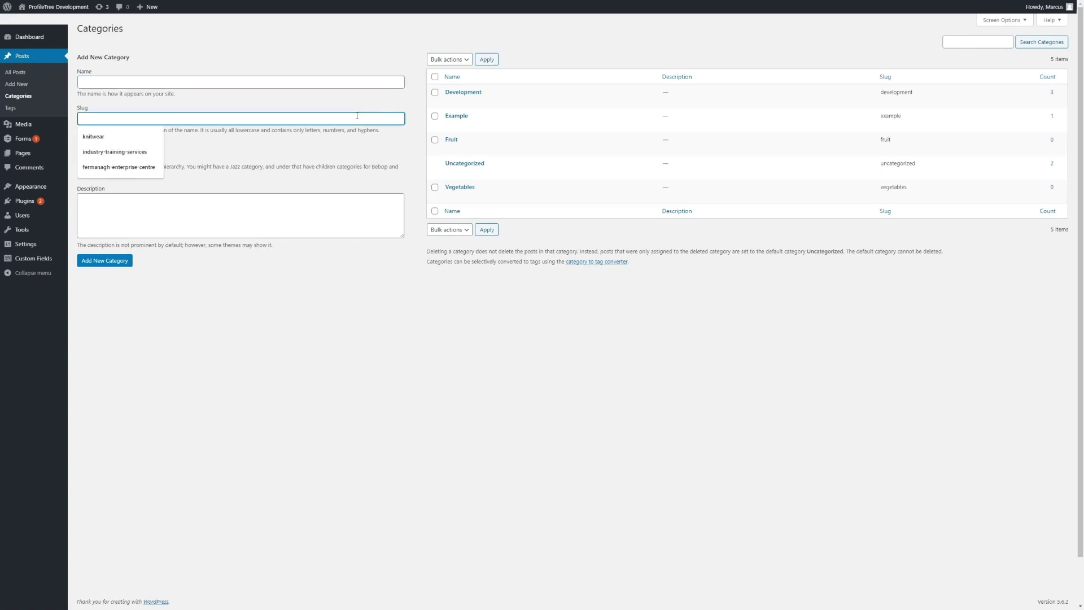
click(360, 116)
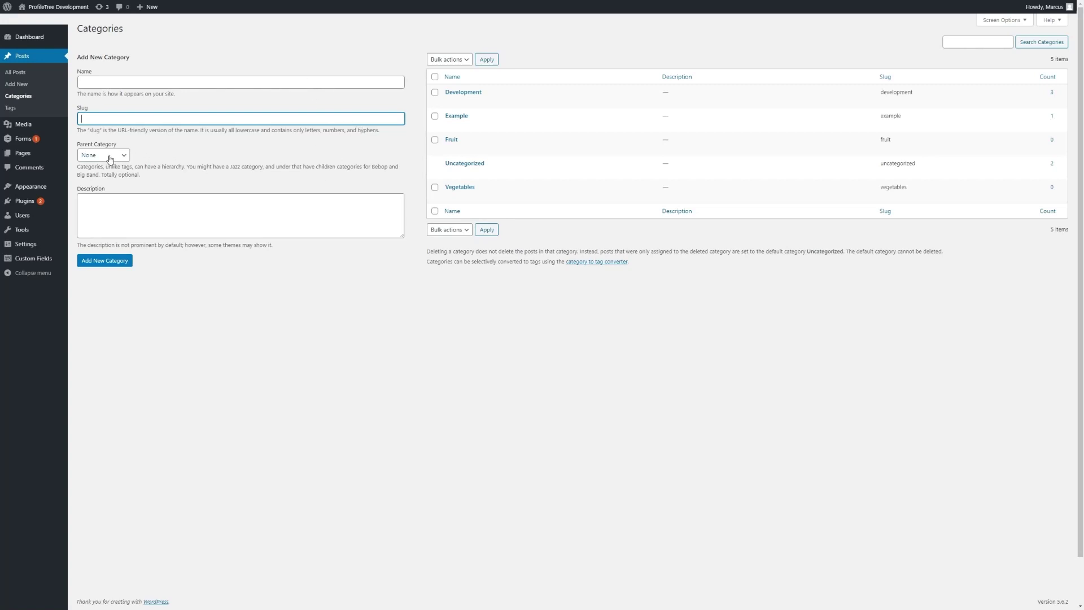
click(242, 198)
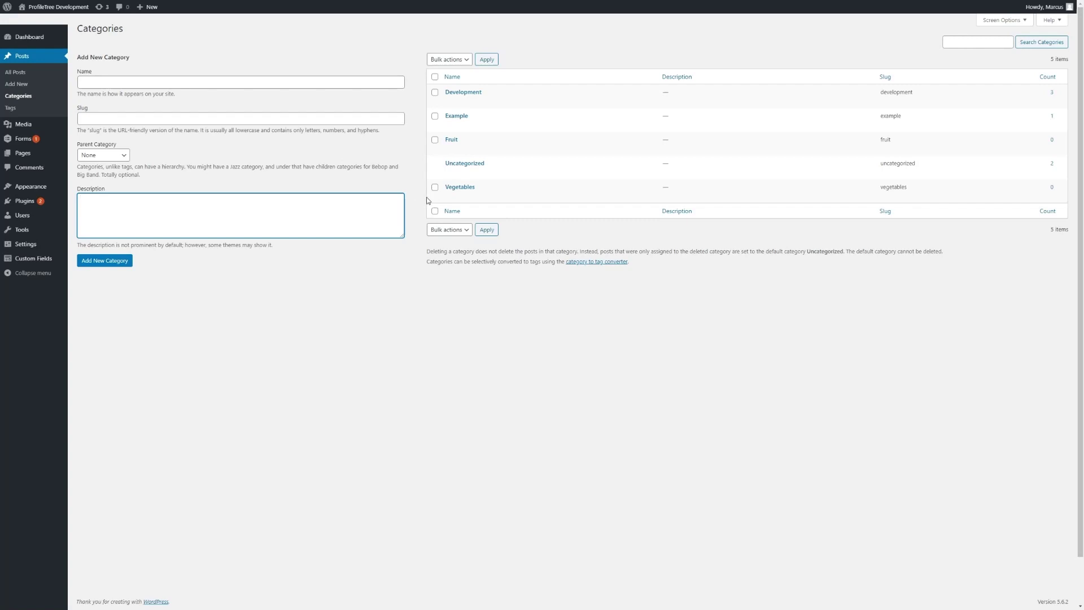
click(477, 93)
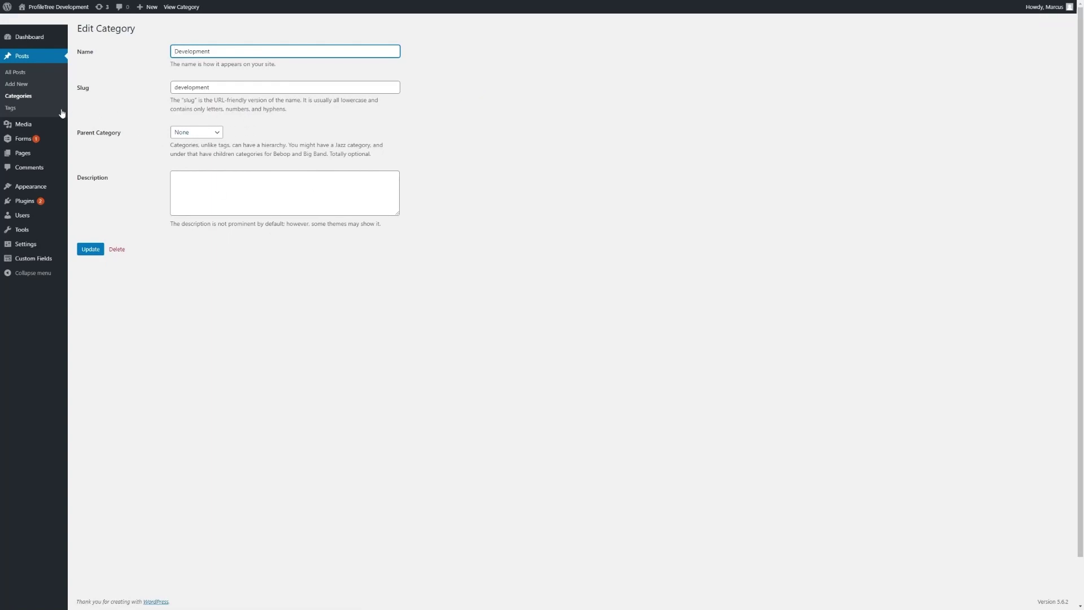
- Open the post tags page and examine the name, slug and description fields for a new tag
click(39, 112)
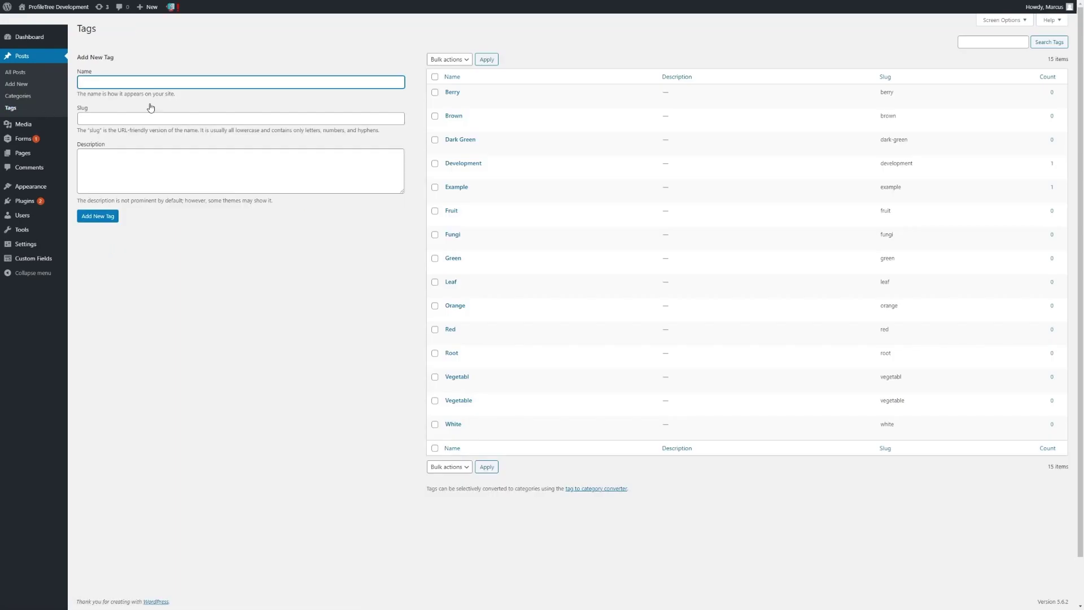
click(245, 117)
click(240, 88)
click(226, 162)
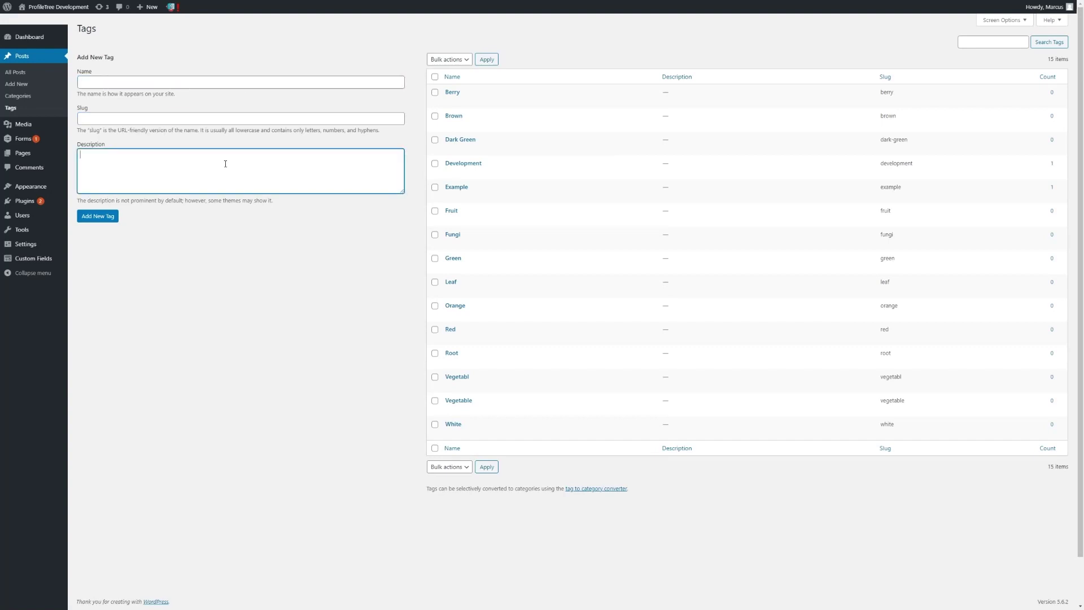
- View the edit page of the Berry tag without changing it, and return to the list of all posts
click(453, 92)
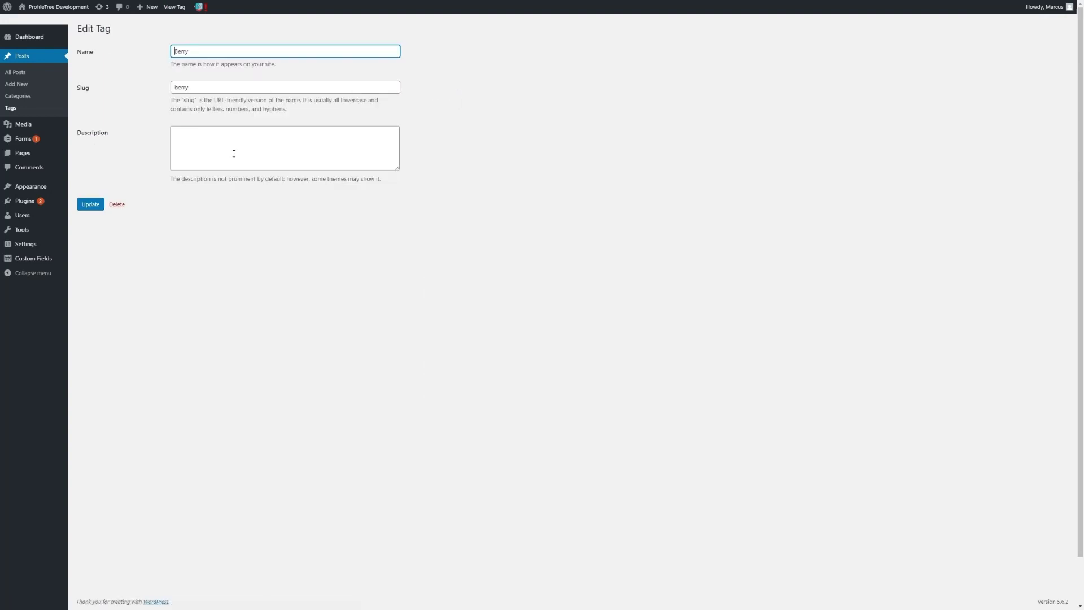
click(233, 153)
key(alt+Left)
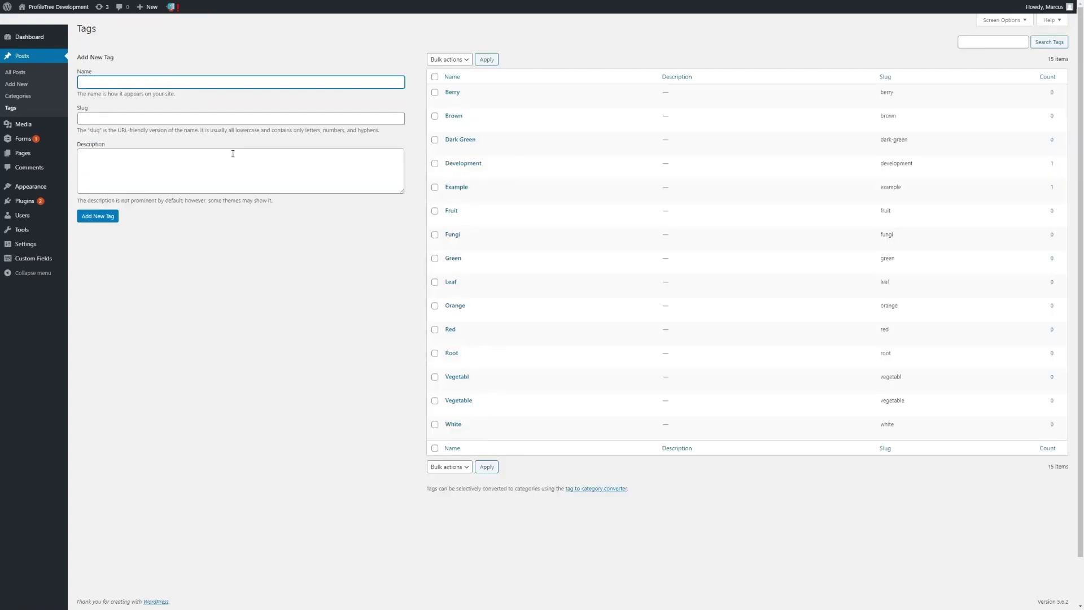
click(42, 73)
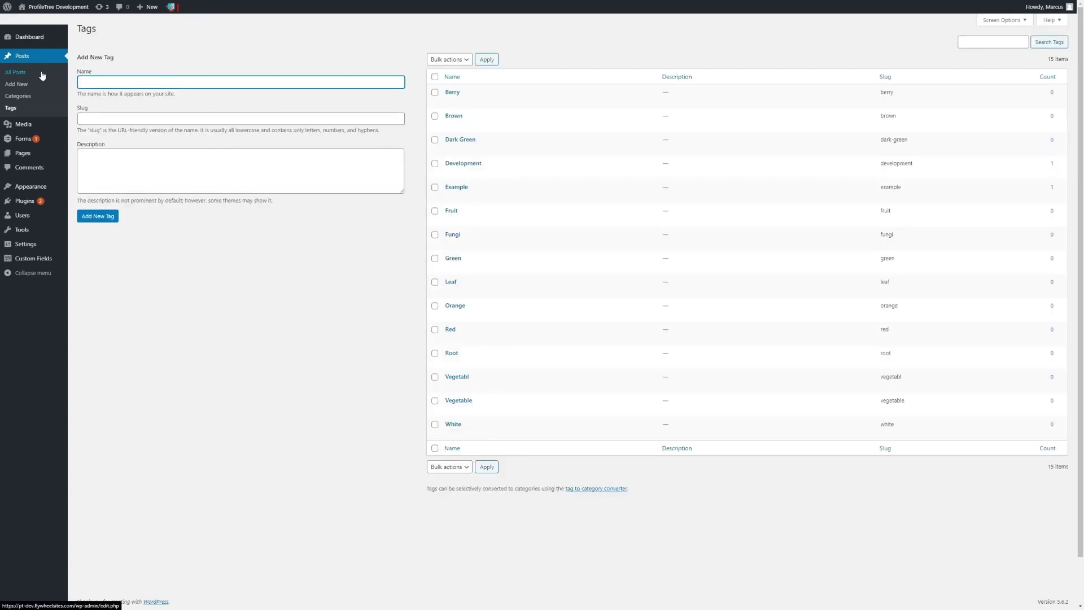